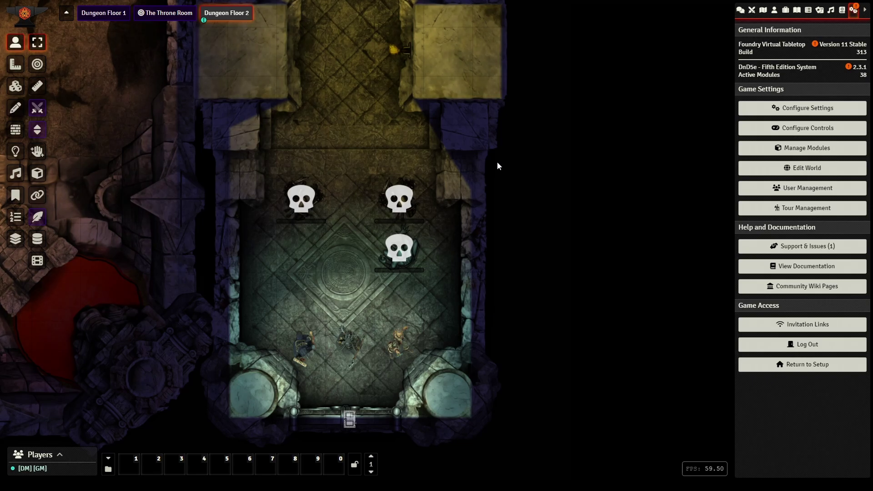
# - Open the module manager, restrict the list to active modules and review the modules enabled in this world
pyautogui.click(801, 149)
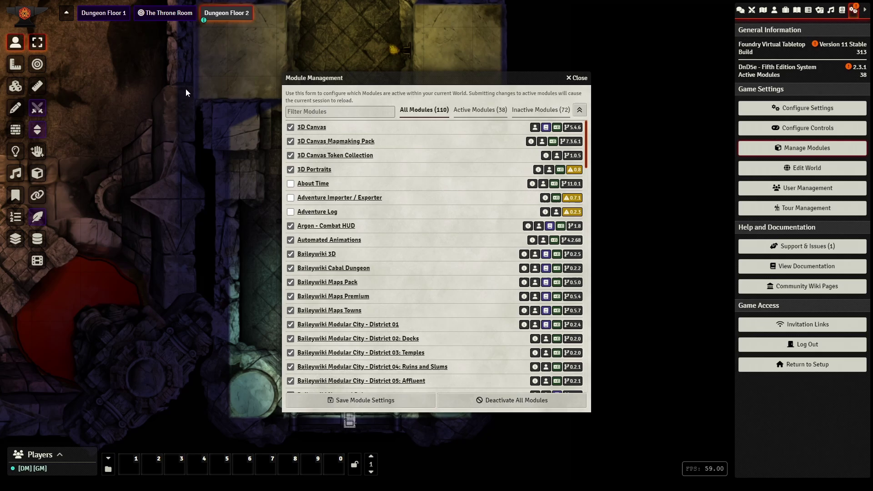
pyautogui.click(475, 113)
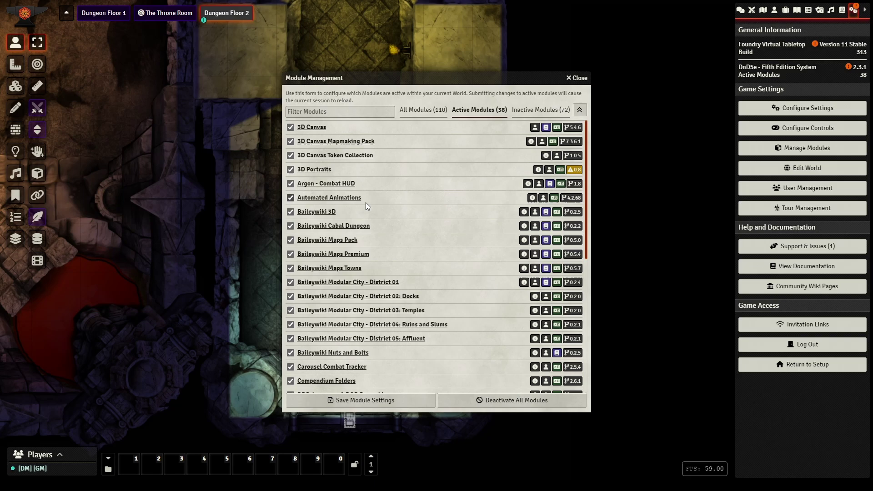
pyautogui.scroll(-4, 380, 271)
pyautogui.scroll(-2, 381, 278)
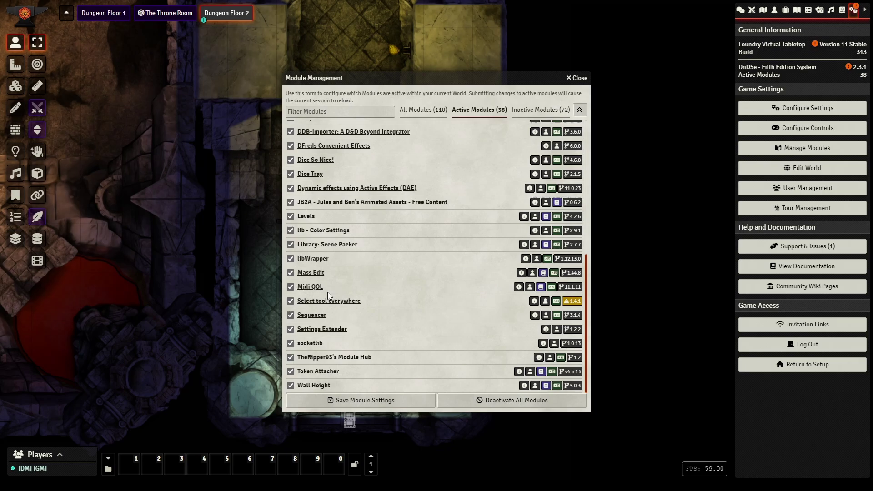
pyautogui.scroll(5, 329, 310)
pyautogui.scroll(2, 330, 311)
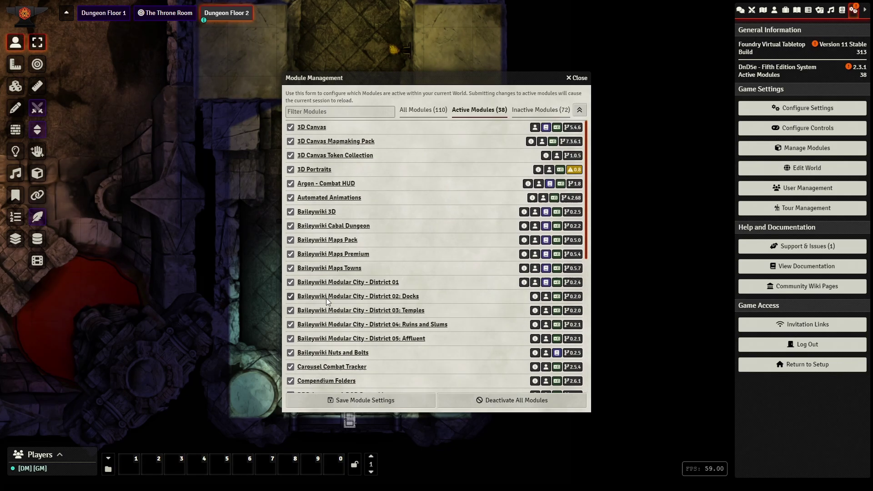
pyautogui.scroll(-2, 367, 275)
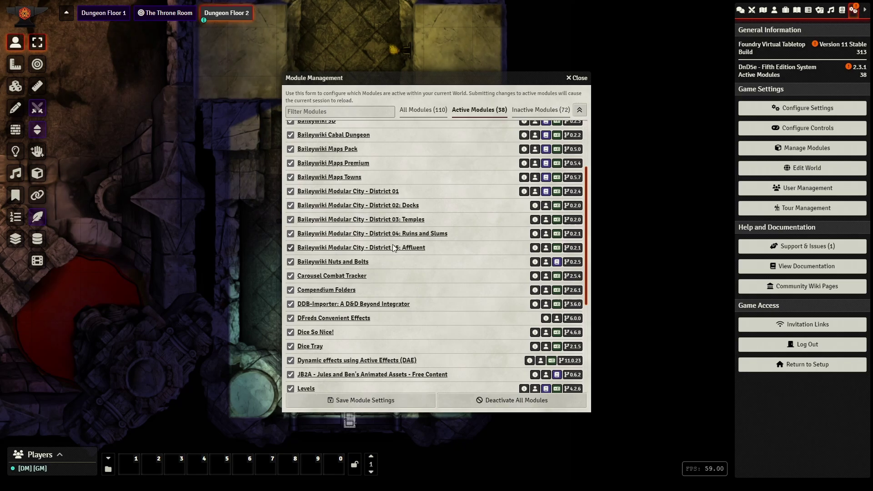
pyautogui.scroll(2, 454, 195)
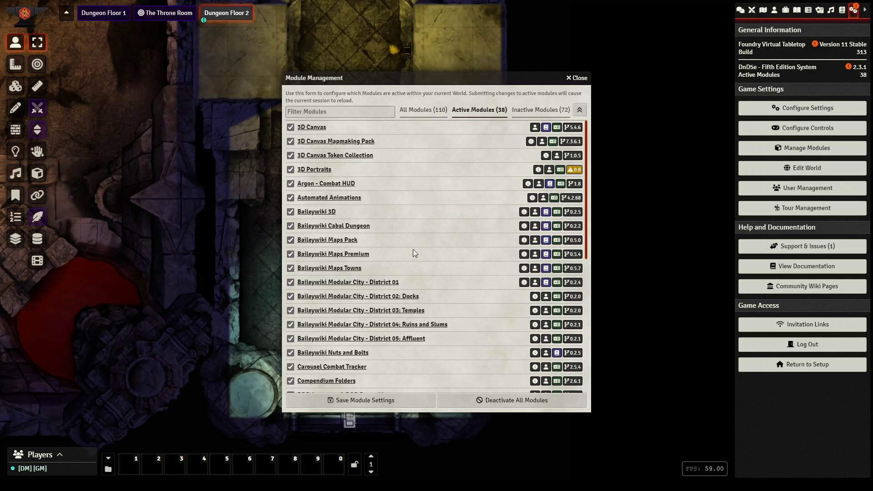
pyautogui.scroll(-2, 406, 271)
pyautogui.scroll(2, 393, 261)
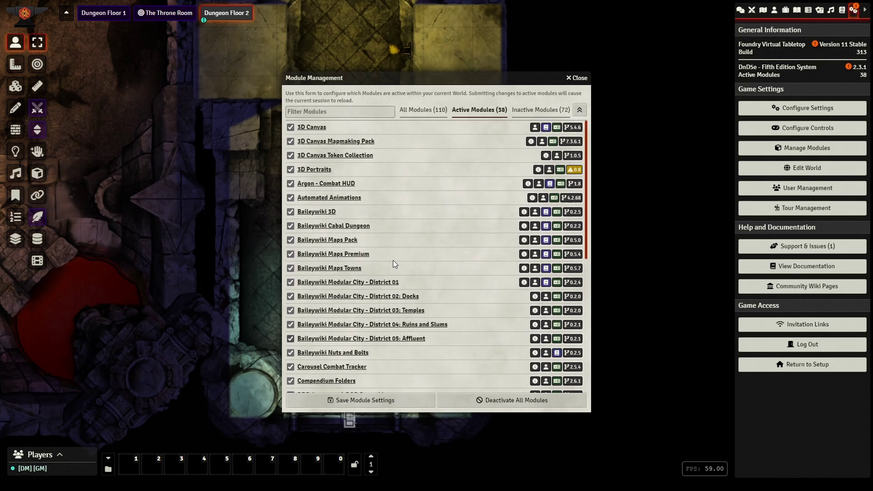
pyautogui.scroll(-4, 389, 258)
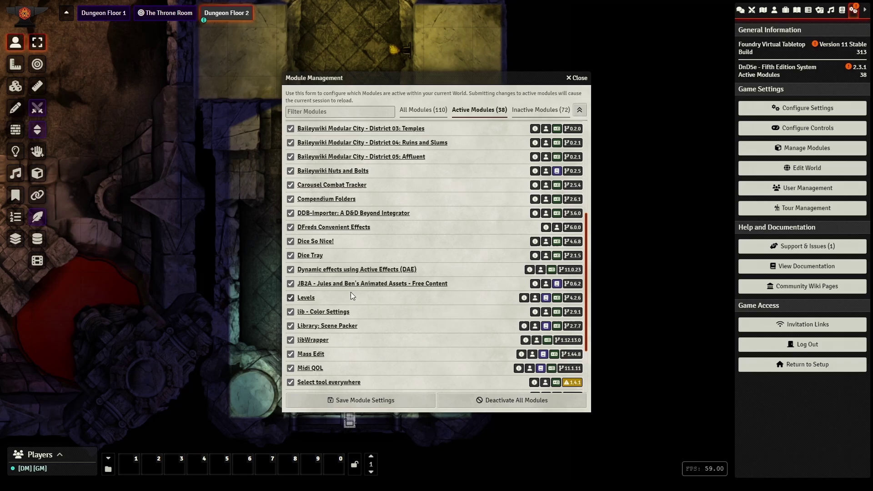
pyautogui.scroll(4, 351, 295)
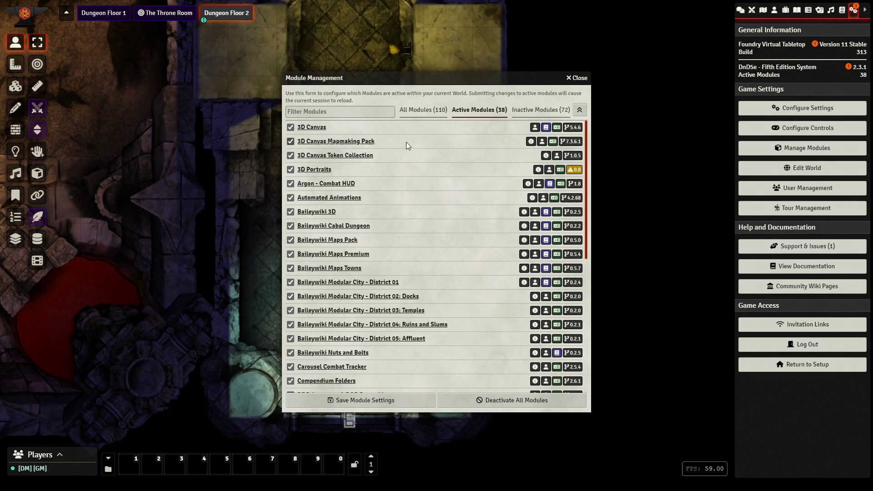
# - Move the module manager off the map and switch the Dungeon Floor 2 scene to its 3D view
pyautogui.moveTo(325, 82); pyautogui.dragTo(559, 94)
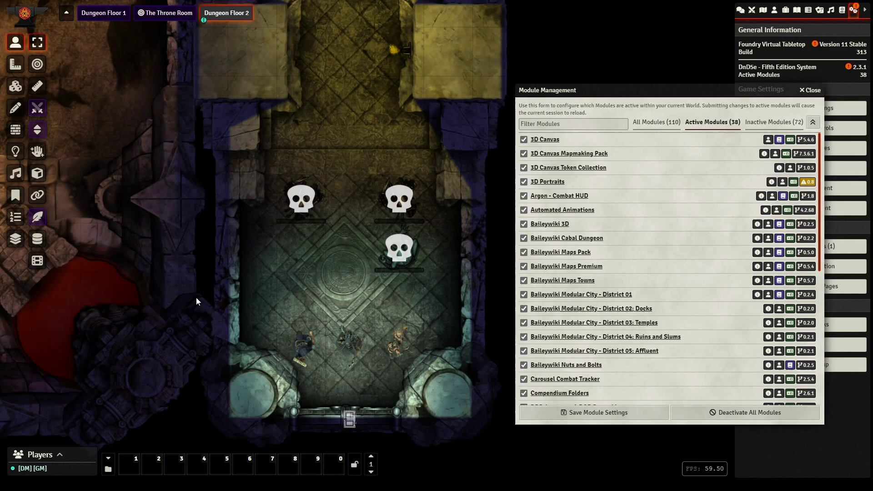
pyautogui.moveTo(197, 298); pyautogui.dragTo(243, 255)
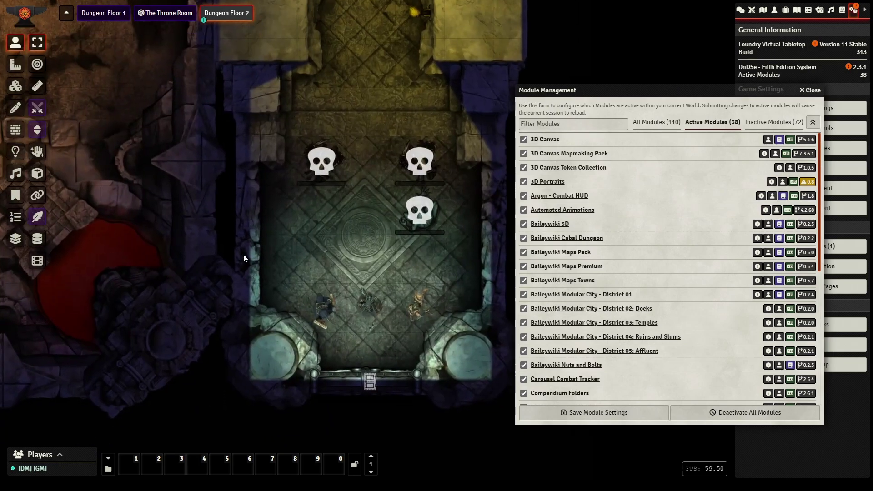
pyautogui.click(37, 174)
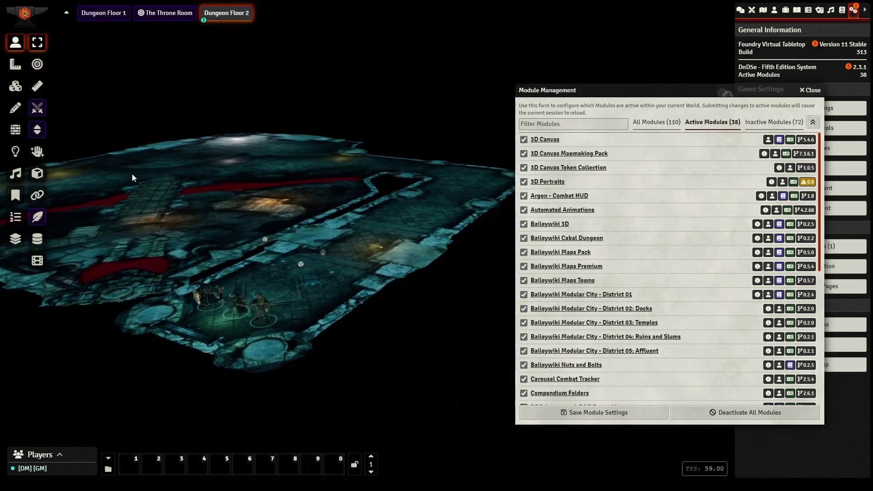
# - Move the Bat Flap token up the dungeon corridor to the corner at its far end
pyautogui.moveTo(132, 174); pyautogui.dragTo(471, 28)
pyautogui.scroll(5, 361, 228)
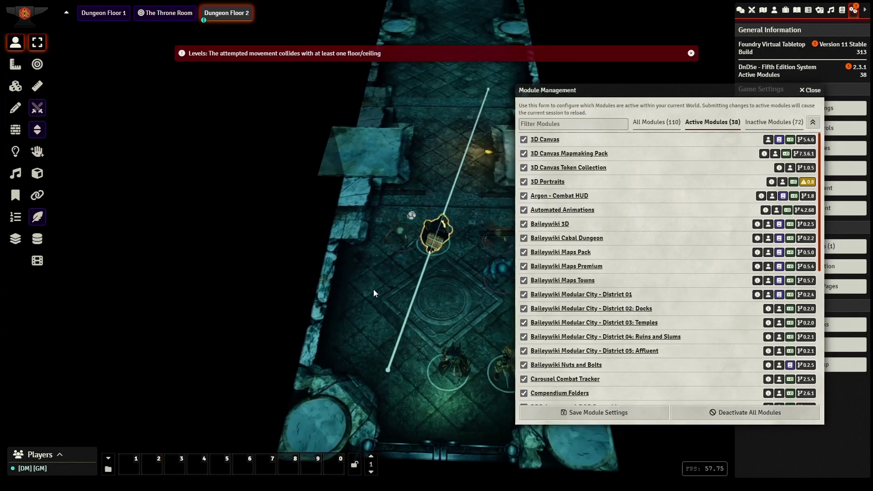
pyautogui.click(305, 52)
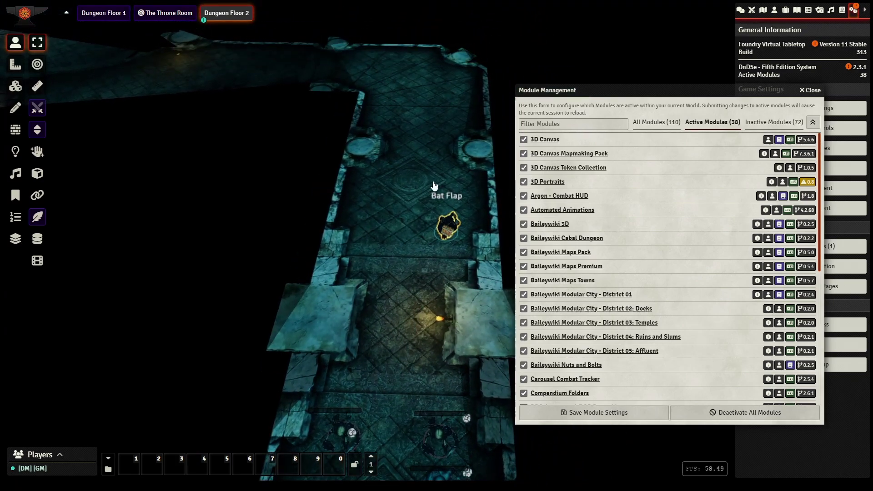
pyautogui.moveTo(434, 185); pyautogui.dragTo(389, 69)
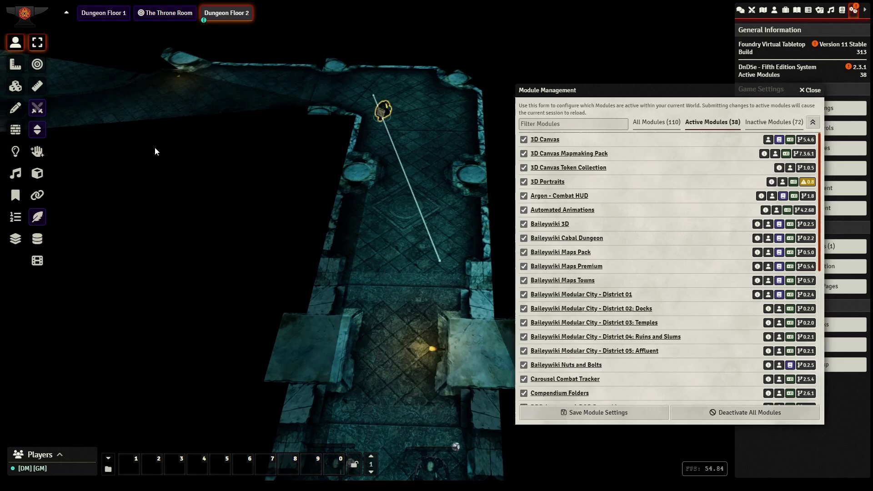
pyautogui.moveTo(154, 147); pyautogui.dragTo(331, 208)
pyautogui.moveTo(451, 148); pyautogui.dragTo(435, 210)
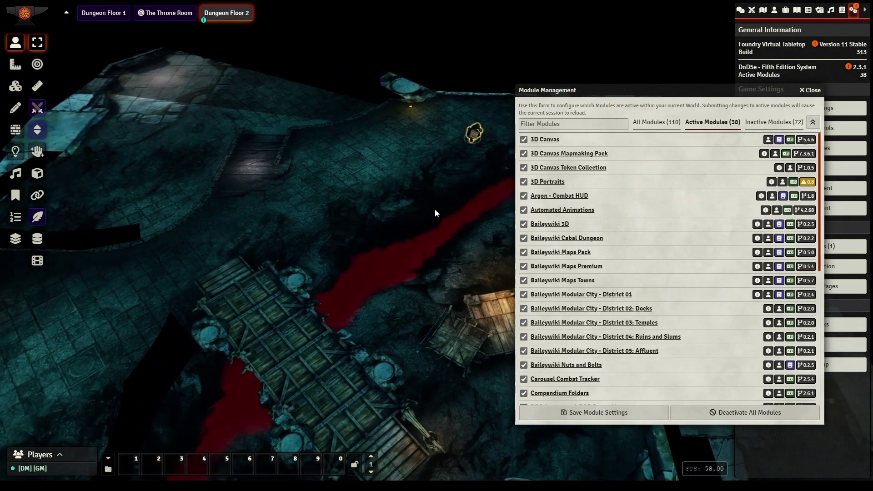
# - Switch to The Throne Room scene from the 10 Oct folder, keeping the module manager clear of the scene list and map
pyautogui.click(763, 10)
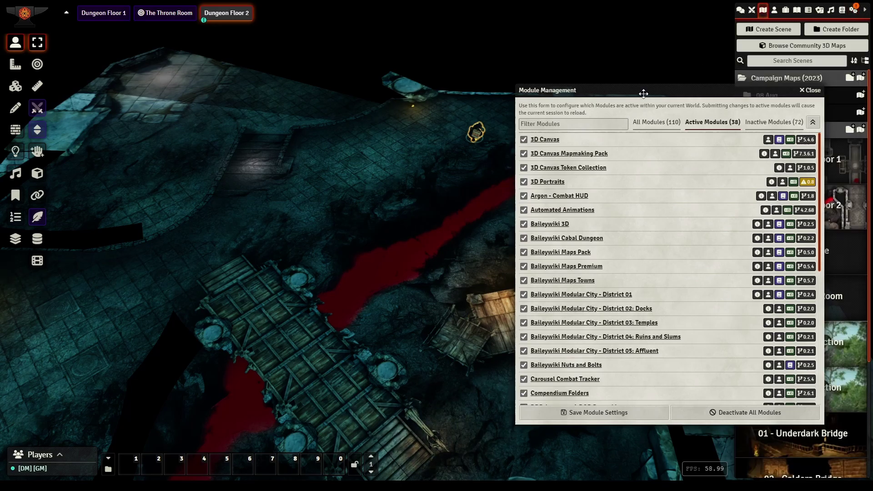
pyautogui.moveTo(644, 93); pyautogui.dragTo(181, 114)
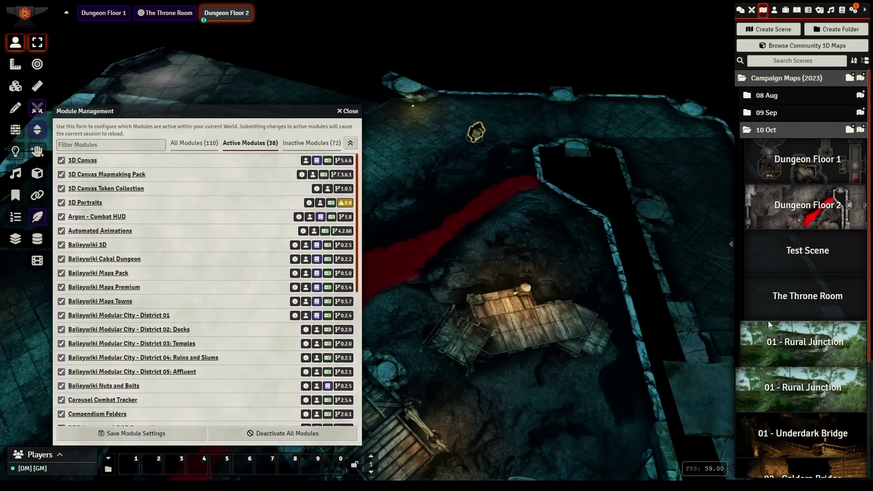
pyautogui.rightClick(780, 298)
pyautogui.click(781, 151)
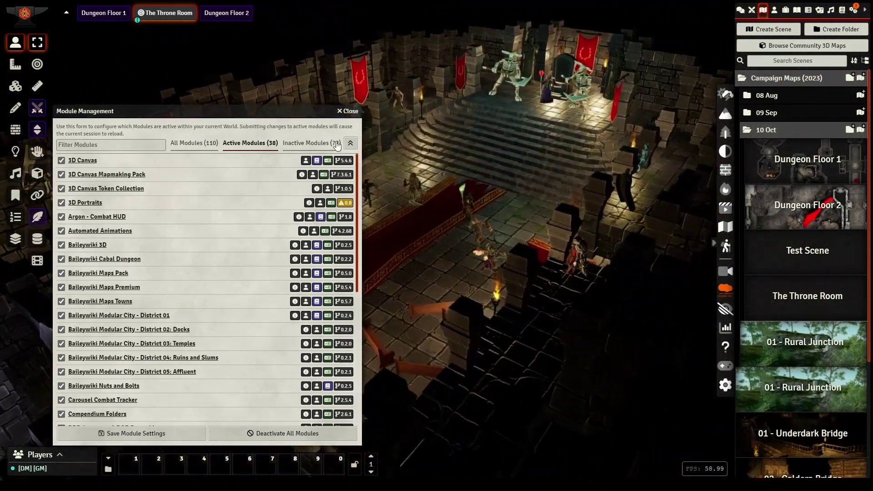
pyautogui.moveTo(242, 111); pyautogui.dragTo(753, 114)
# - Examine the 3D throne room and look closely at the horned skeleton tokens guarding the throne
pyautogui.moveTo(355, 252); pyautogui.dragTo(381, 206)
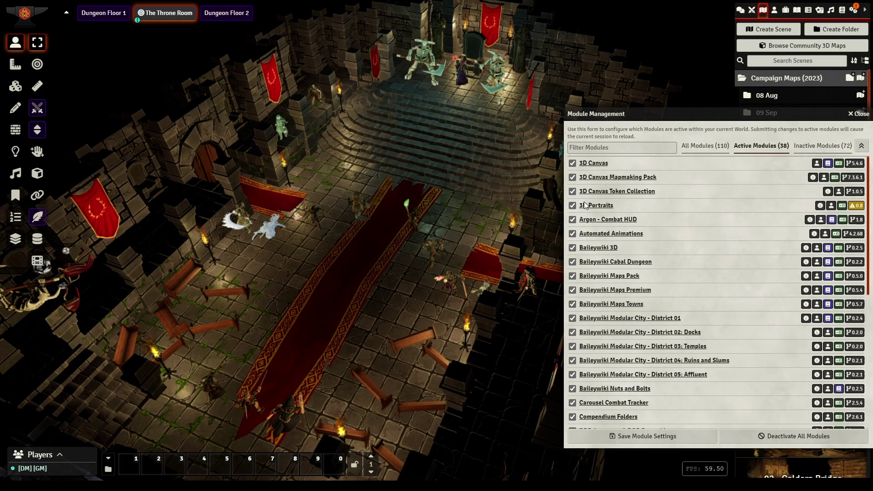
pyautogui.moveTo(470, 338); pyautogui.dragTo(450, 329)
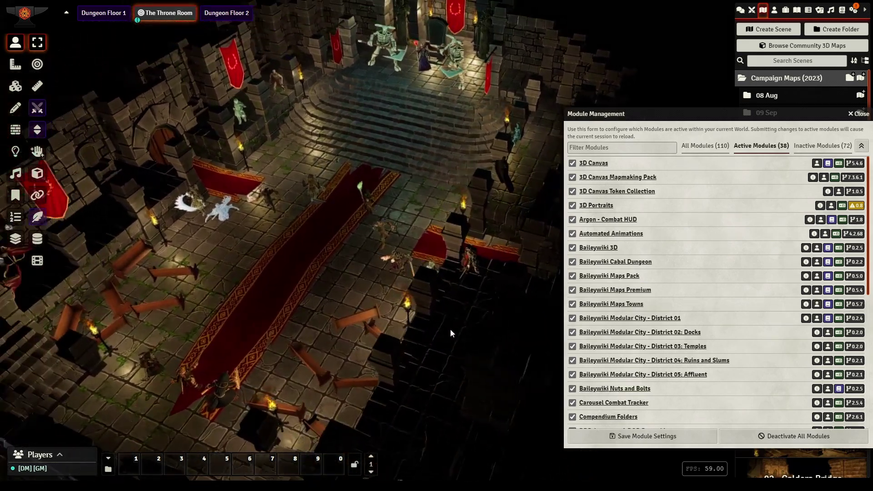
pyautogui.moveTo(335, 334); pyautogui.dragTo(359, 323)
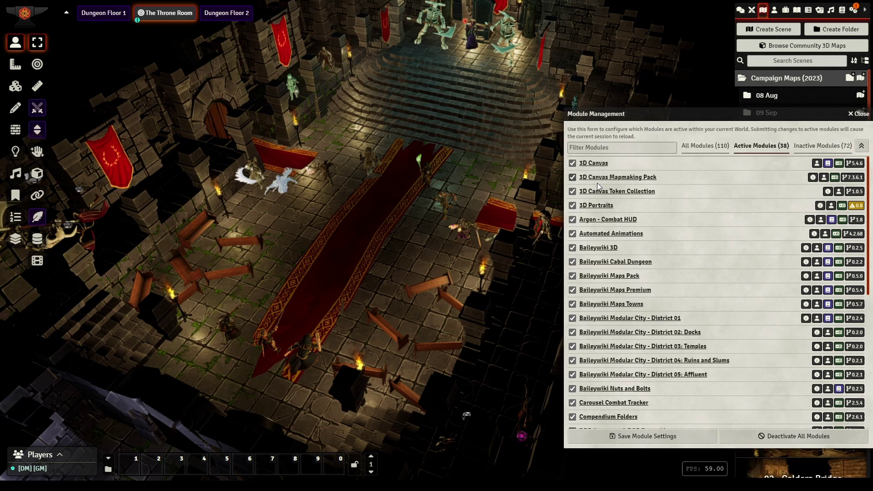
pyautogui.moveTo(465, 115); pyautogui.dragTo(384, 337)
pyautogui.scroll(10, 385, 337)
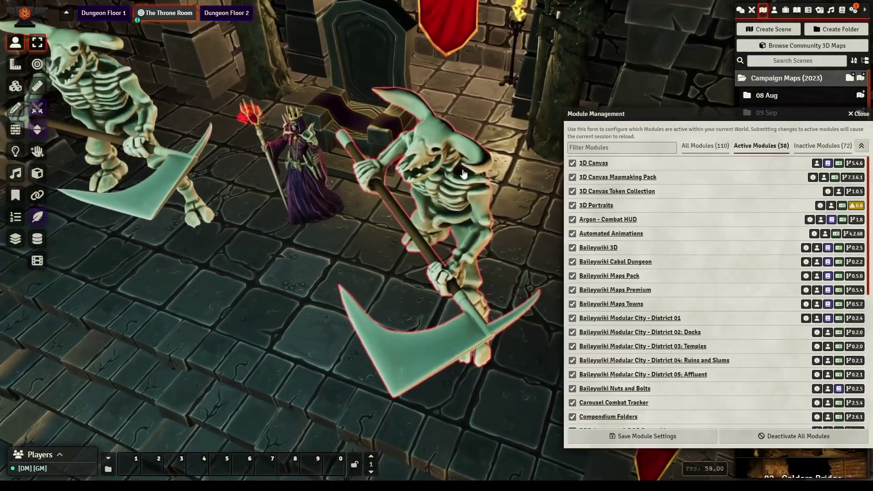
pyautogui.moveTo(217, 239); pyautogui.dragTo(304, 245)
pyautogui.scroll(-5, 302, 209)
pyautogui.scroll(-6, 309, 195)
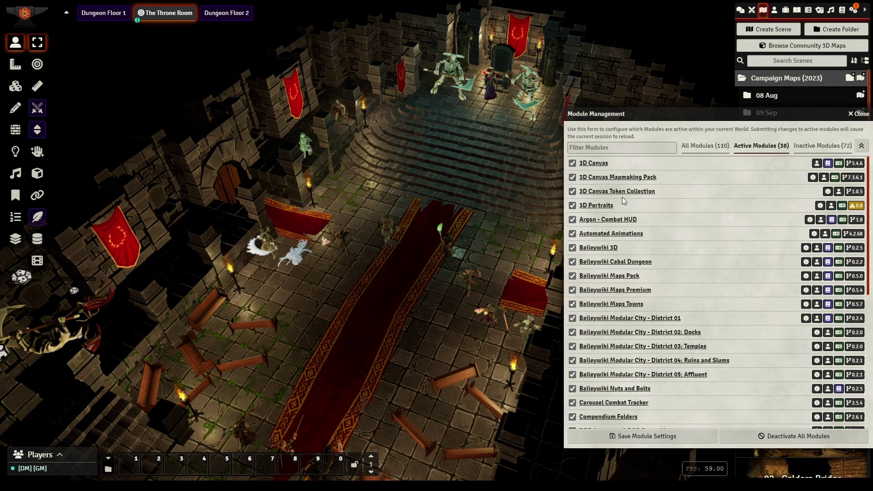
# - Examine the player character tokens at the near end of the red carpet up close, including the swordsman
pyautogui.moveTo(400, 250); pyautogui.dragTo(377, 217)
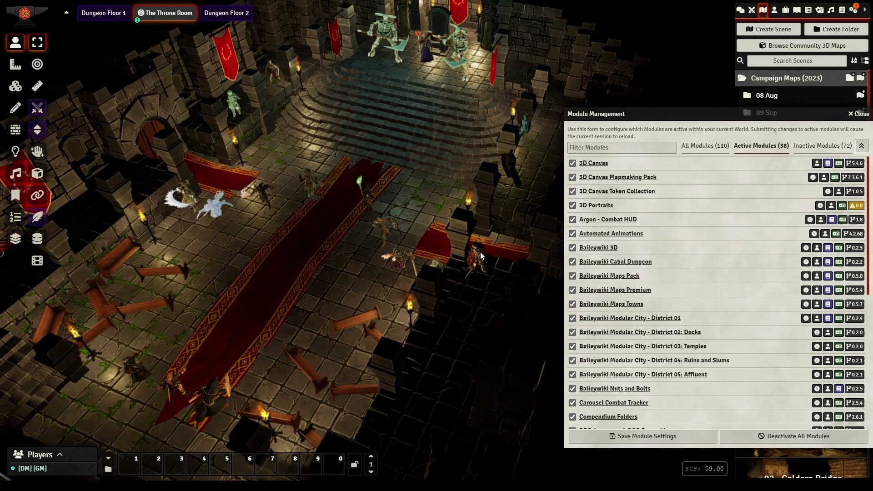
pyautogui.moveTo(294, 294); pyautogui.dragTo(329, 264)
pyautogui.scroll(3, 328, 264)
pyautogui.scroll(5, 329, 263)
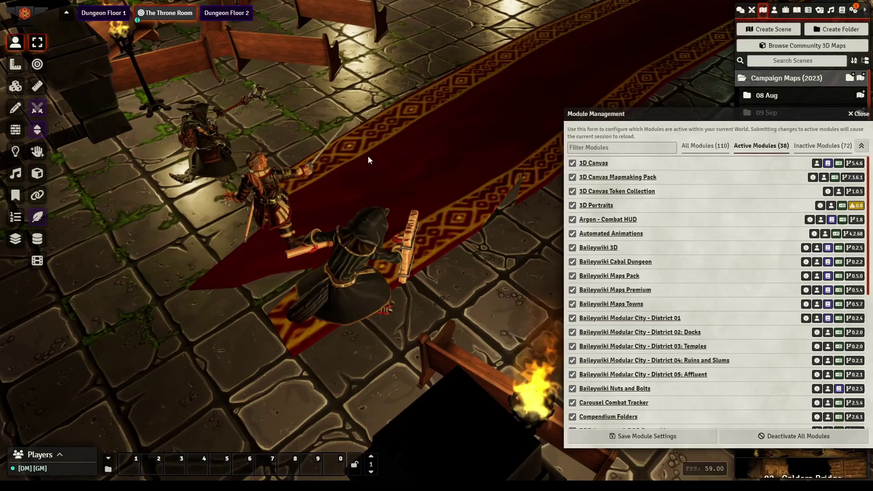
pyautogui.moveTo(354, 69); pyautogui.dragTo(423, 151)
pyautogui.scroll(8, 412, 162)
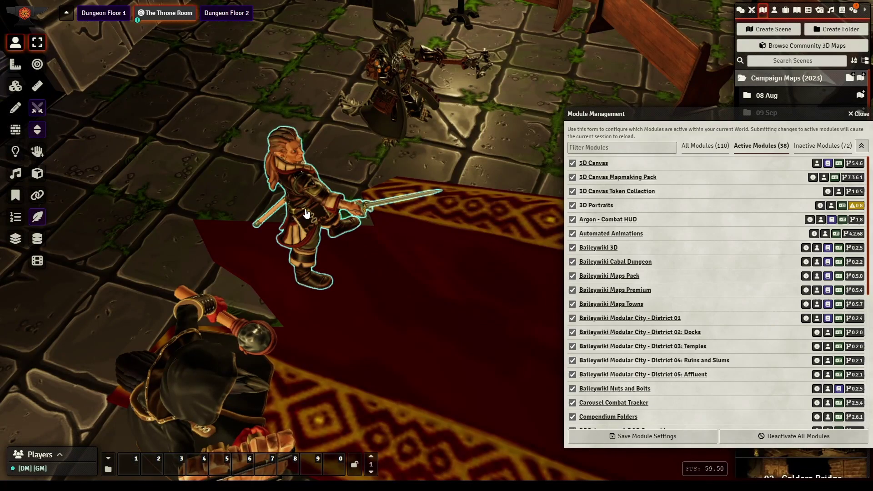
pyautogui.click(306, 213)
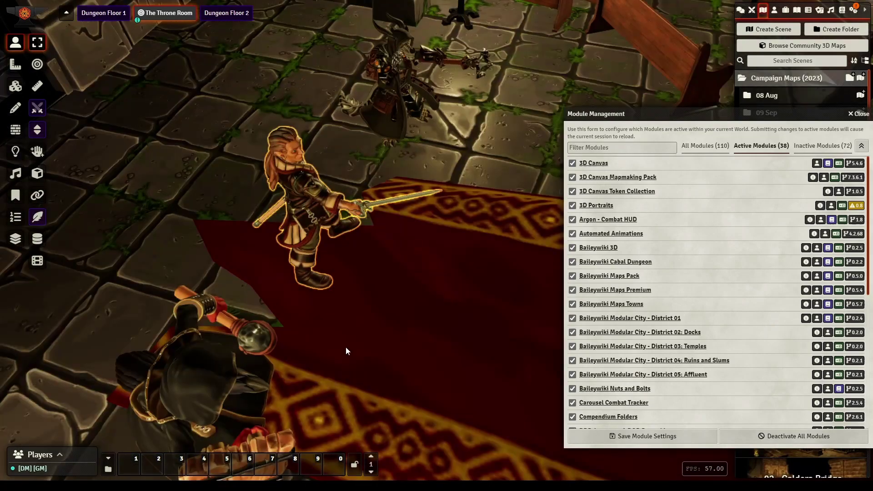
pyautogui.click(446, 350)
pyautogui.scroll(-8, 446, 350)
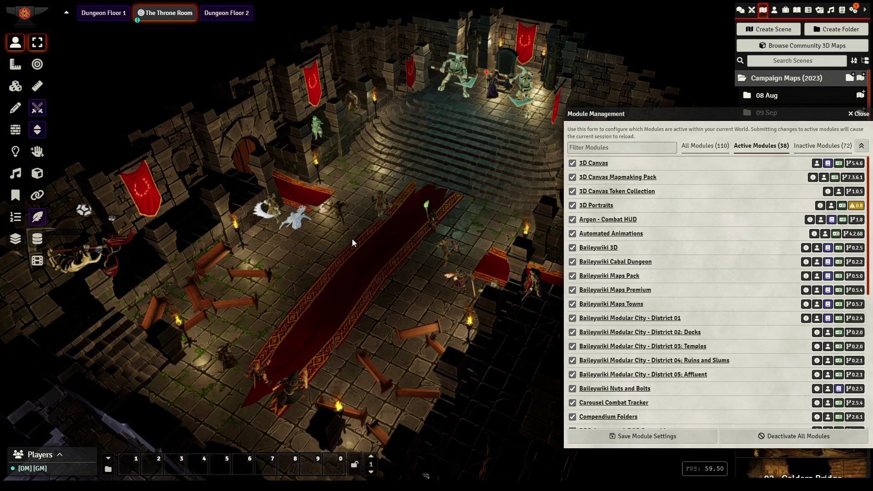
# - Select the Kobold Artillerist token beside the red carpet and turn on the Argon combat HUD for it
pyautogui.scroll(-2, 670, 234)
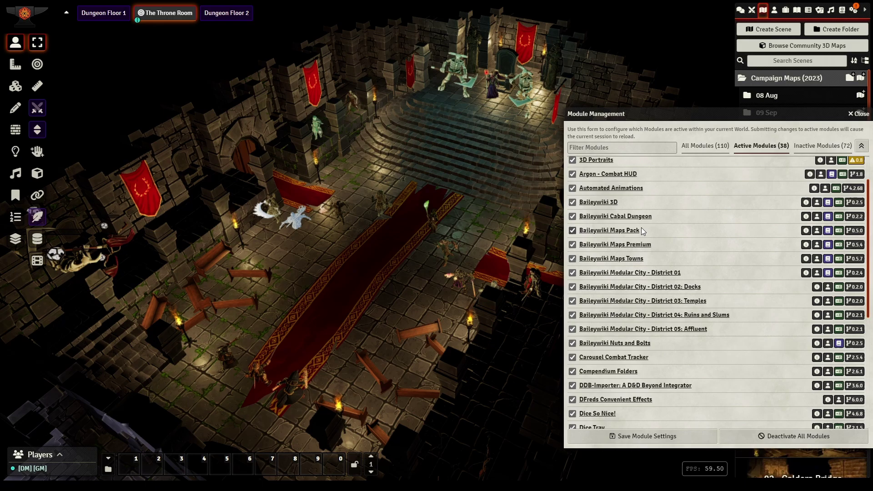
pyautogui.scroll(2, 632, 233)
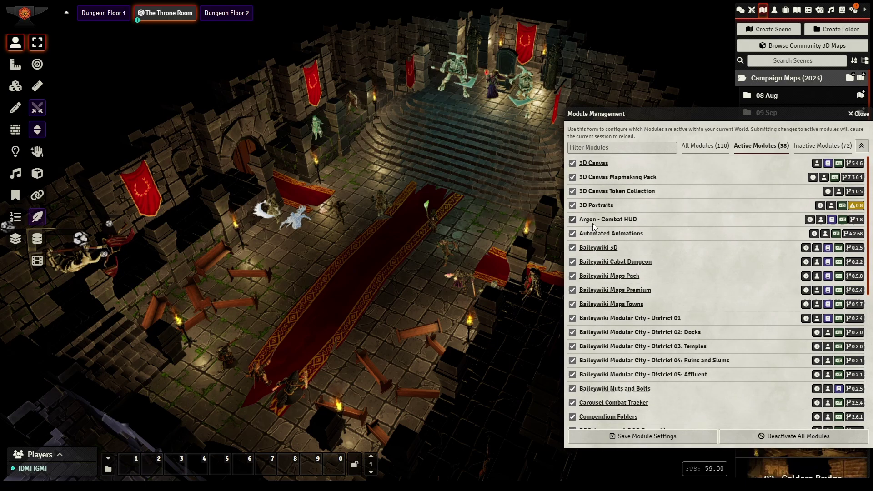
pyautogui.scroll(2, 395, 246)
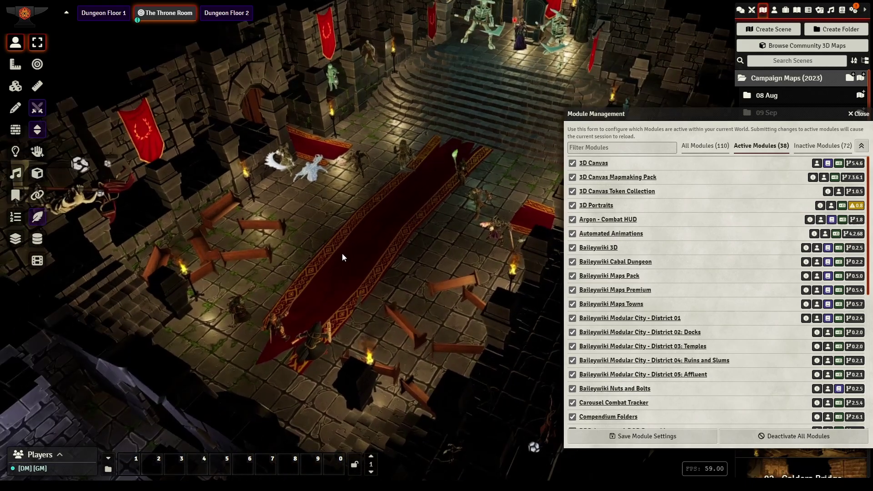
pyautogui.scroll(2, 340, 257)
pyautogui.moveTo(329, 273); pyautogui.dragTo(371, 250)
pyautogui.moveTo(304, 311); pyautogui.dragTo(355, 258)
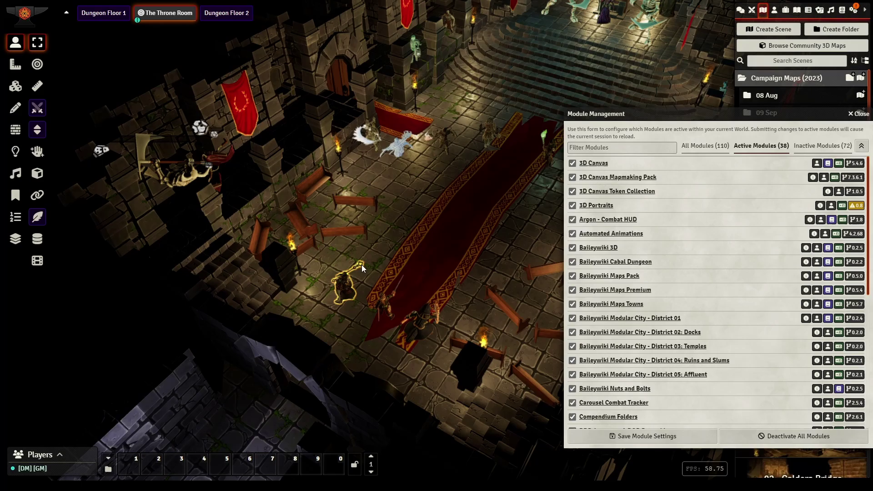
pyautogui.click(37, 115)
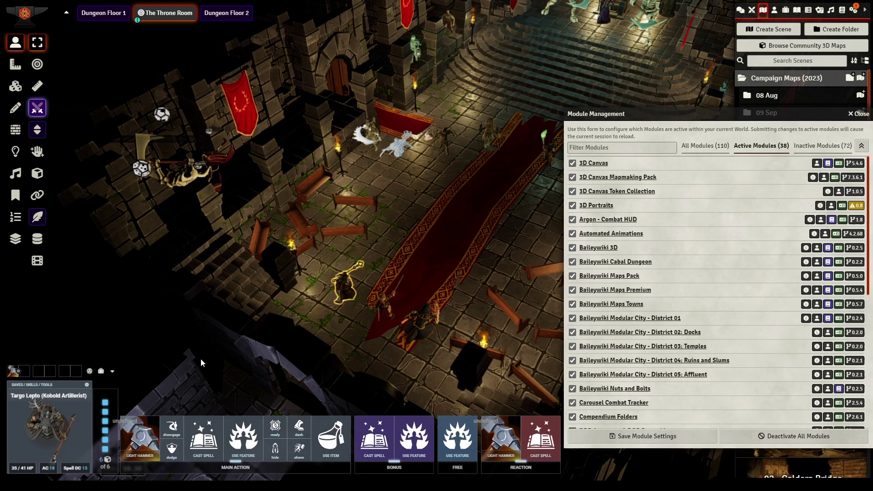
pyautogui.moveTo(246, 307); pyautogui.dragTo(236, 313)
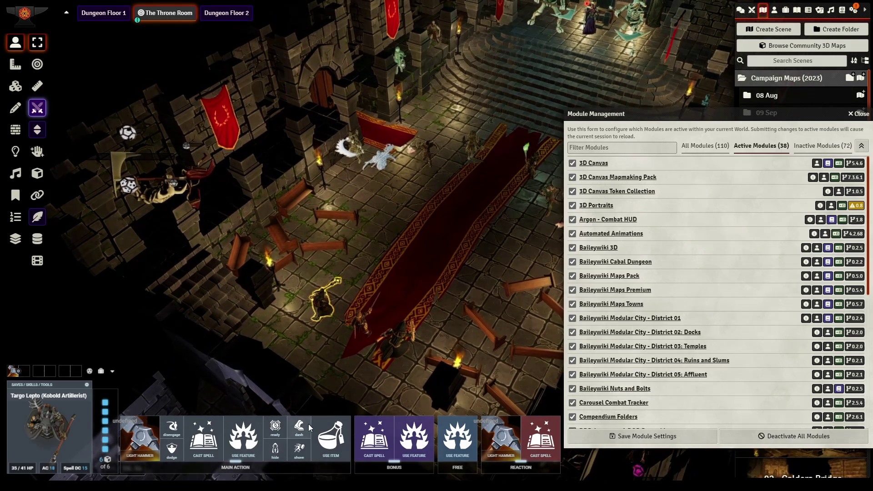
# - Check the Shove and Hide action descriptions and expand every spell level of the kobold's main action spells in the combat HUD
pyautogui.moveTo(301, 435)
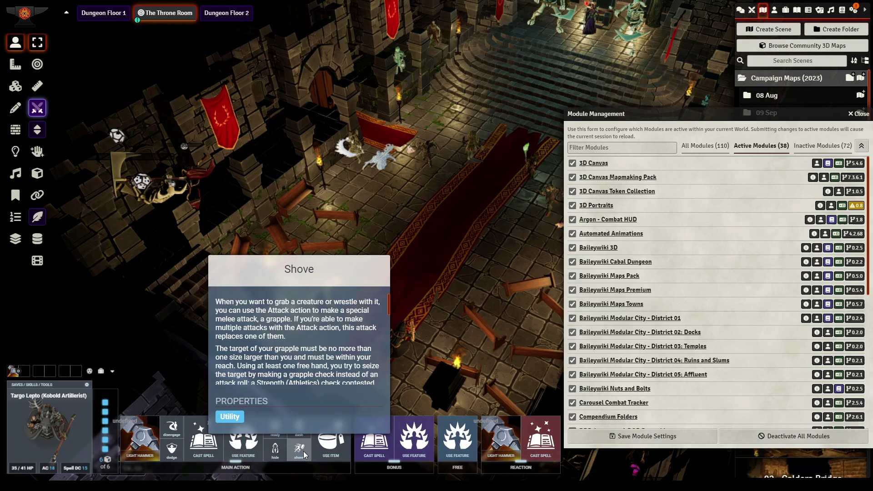
pyautogui.moveTo(273, 455)
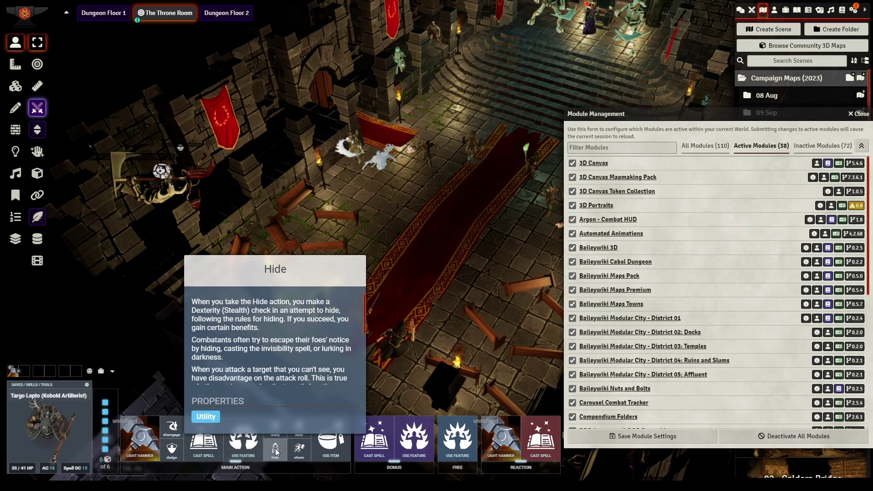
pyautogui.click(205, 455)
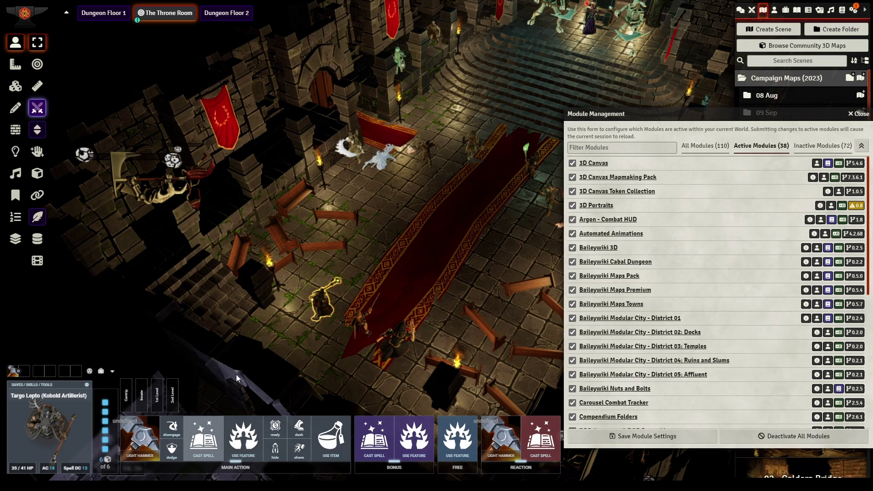
pyautogui.click(174, 396)
pyautogui.click(157, 396)
pyautogui.click(142, 395)
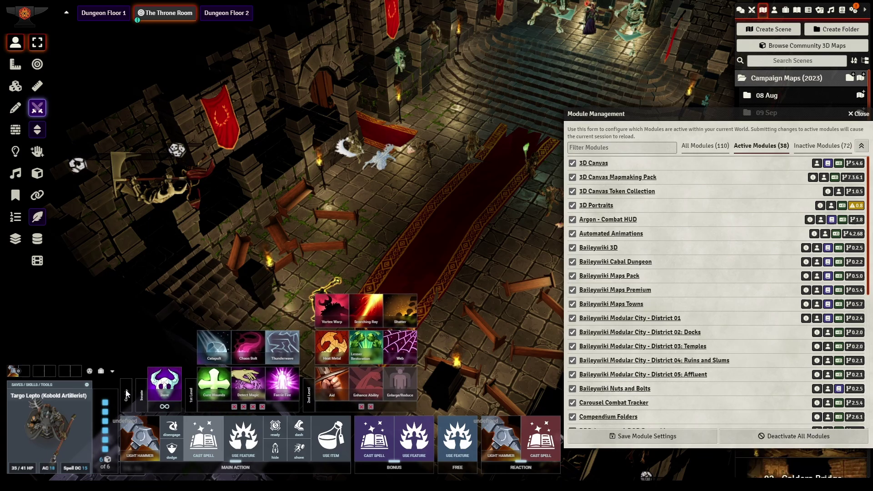
pyautogui.moveTo(127, 394)
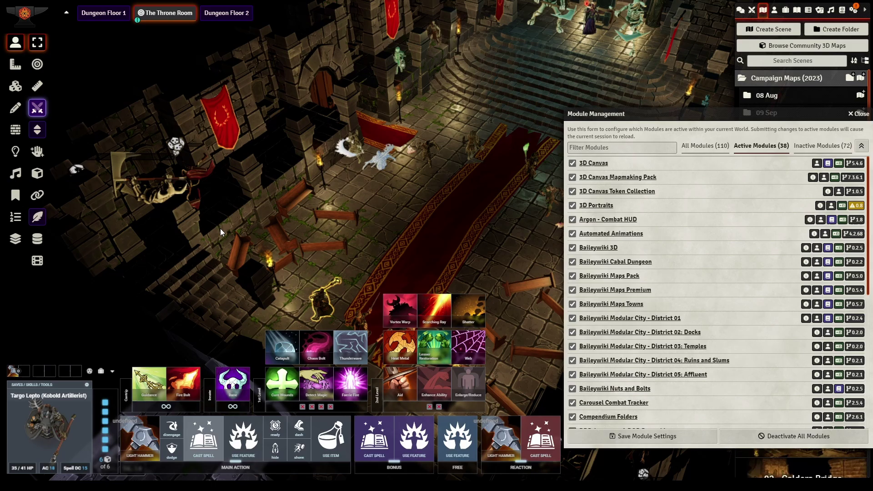
# - Cast Scorching Ray at 2nd Level without consuming a spell slot, targeting the pale blue token and the two tokens beyond it near the red carpet
pyautogui.moveTo(453, 189); pyautogui.dragTo(415, 181)
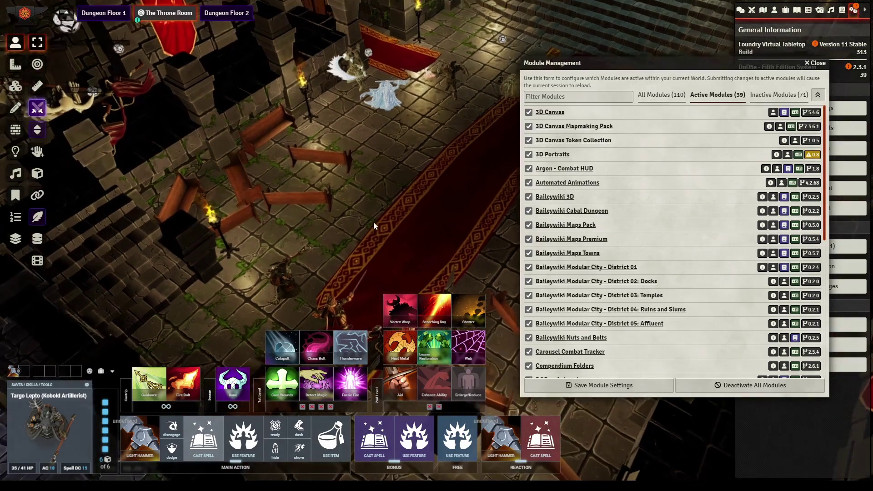
pyautogui.moveTo(505, 196); pyautogui.dragTo(476, 187)
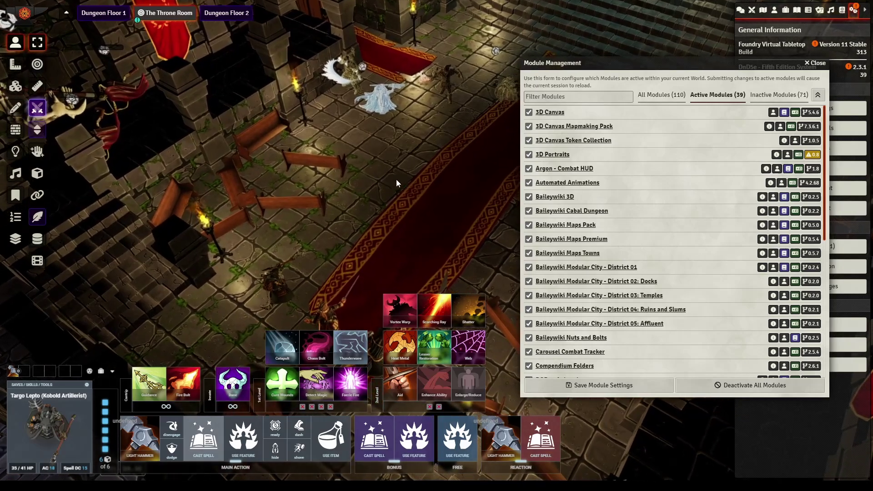
pyautogui.click(434, 309)
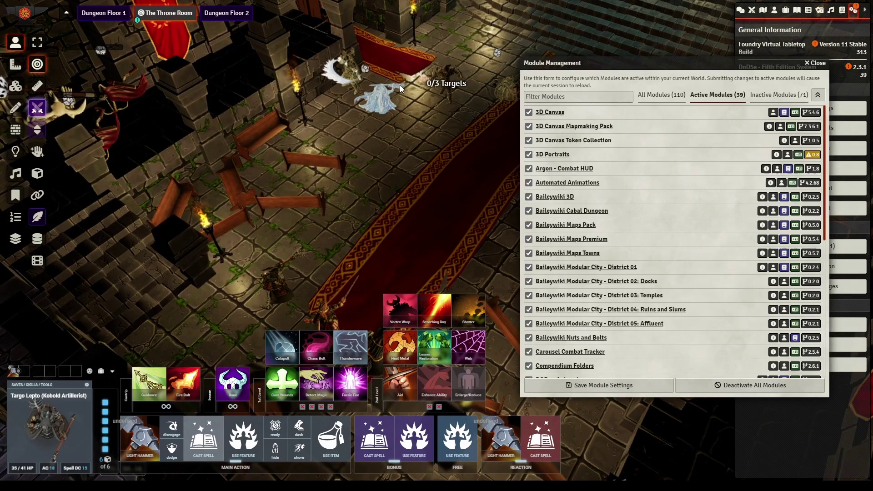
pyautogui.click(392, 96)
pyautogui.click(444, 81)
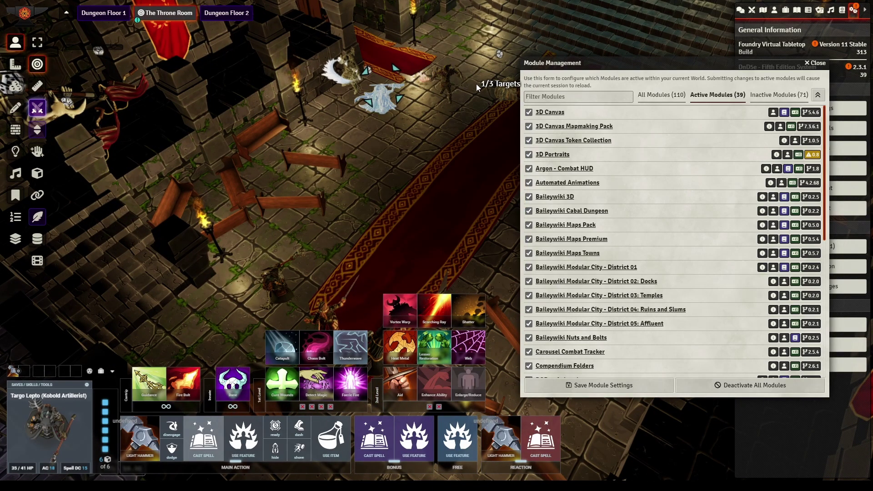
pyautogui.click(502, 92)
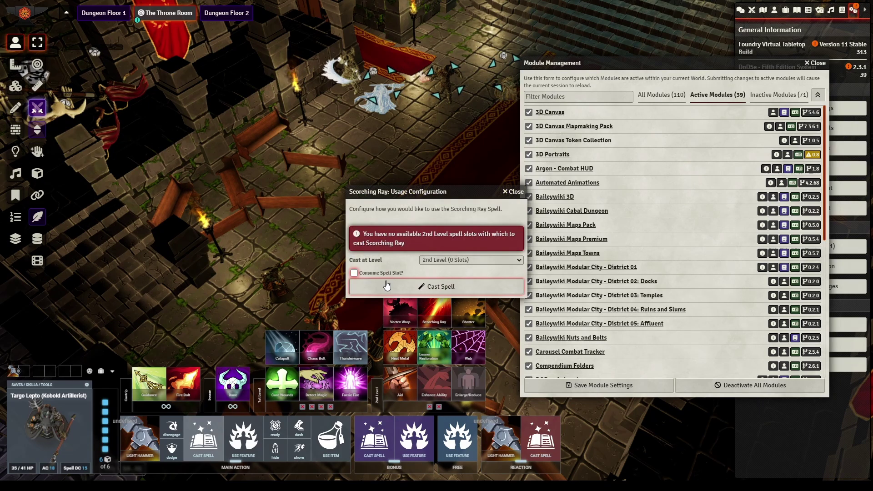
pyautogui.click(387, 286)
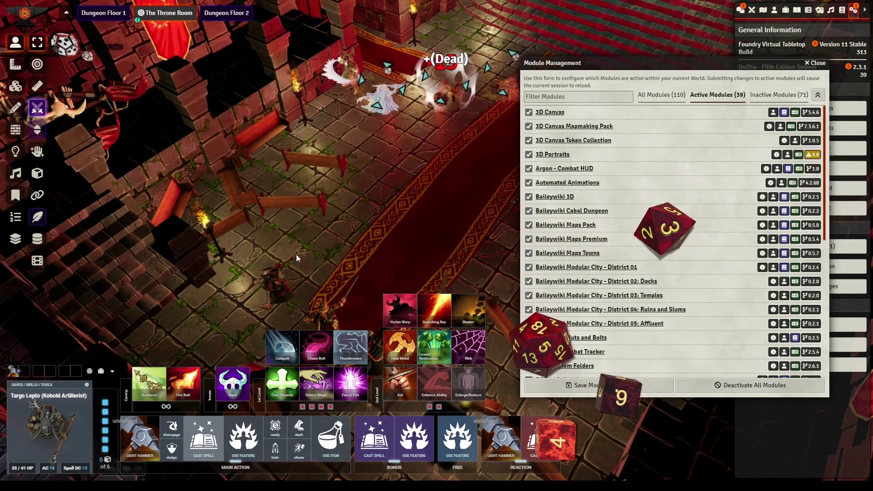
# - Read through the active modules list, including the animation, Midi QOL and Carousel Combat Tracker entries
pyautogui.moveTo(352, 222); pyautogui.dragTo(268, 260)
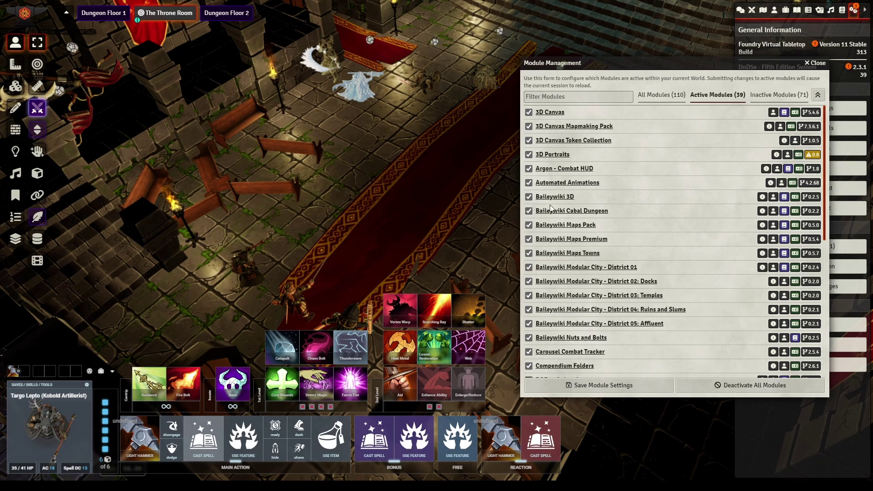
pyautogui.scroll(-5, 551, 207)
pyautogui.scroll(1, 551, 194)
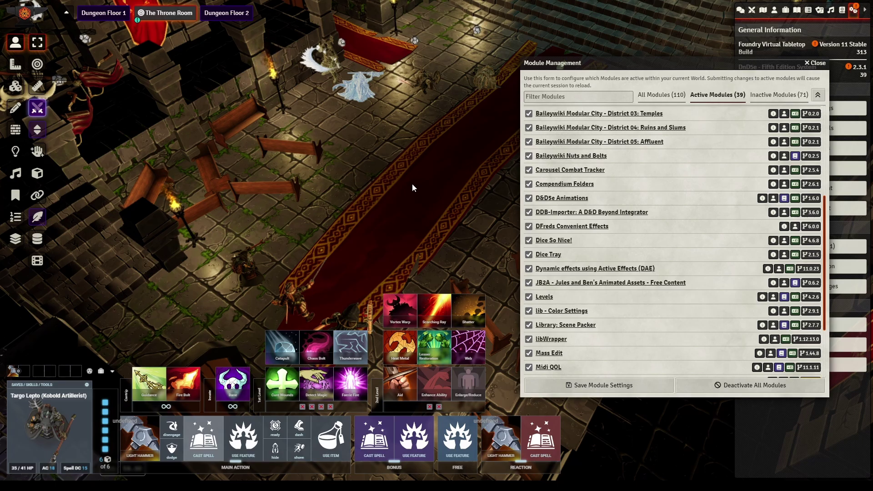
pyautogui.moveTo(412, 184); pyautogui.dragTo(294, 187)
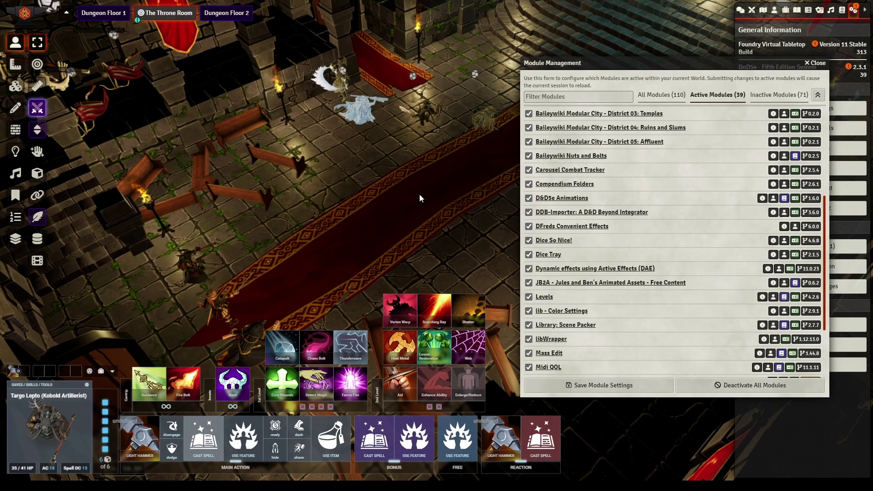
pyautogui.scroll(5, 568, 221)
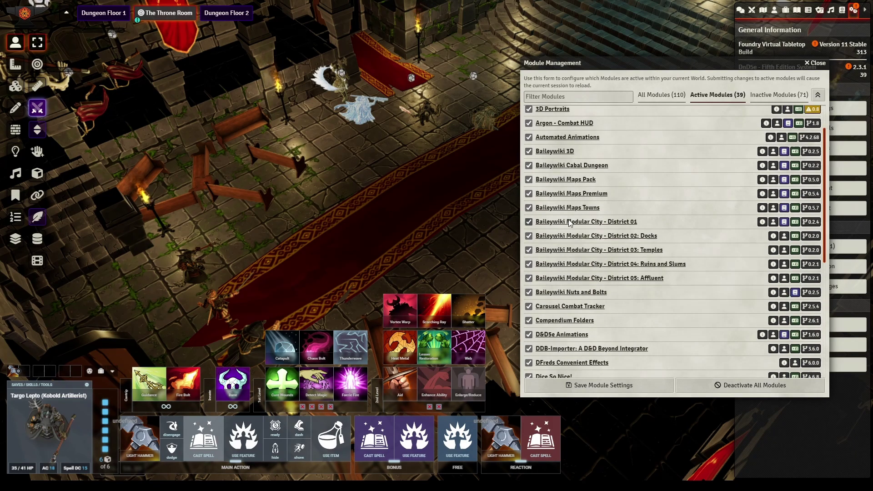
pyautogui.scroll(2, 570, 212)
pyautogui.scroll(-1, 582, 173)
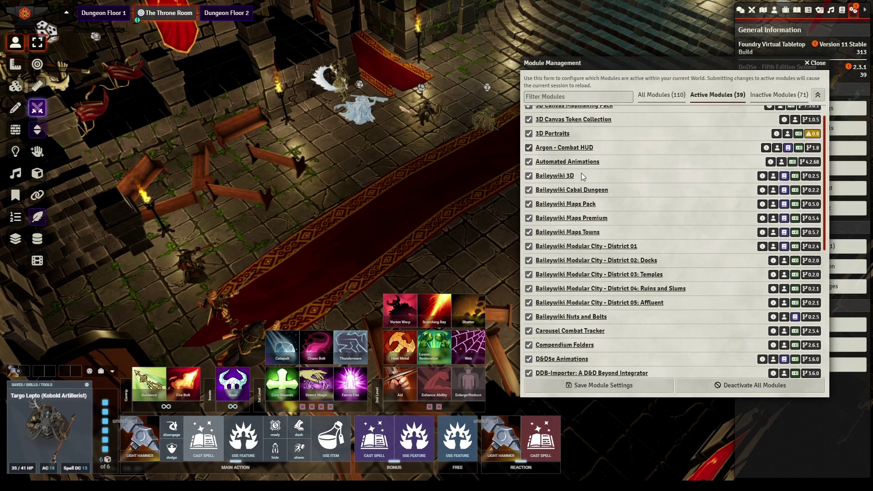
pyautogui.scroll(-4, 581, 173)
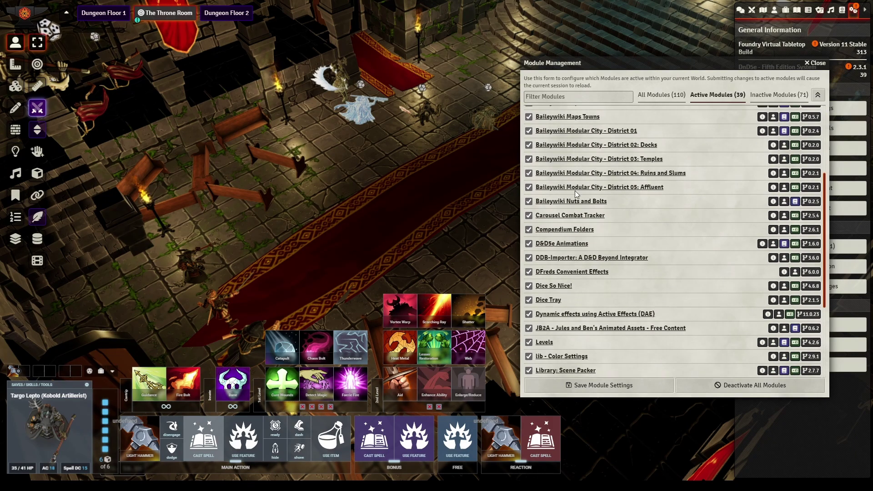
# - Turn off the Argon combat HUD and add the three player tokens at the near end of the red carpet to combat
pyautogui.click(37, 110)
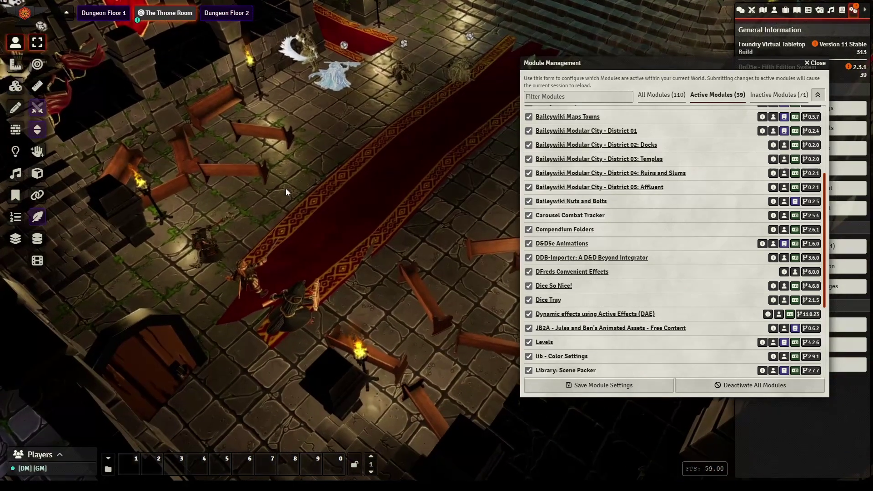
pyautogui.moveTo(162, 361); pyautogui.dragTo(367, 199)
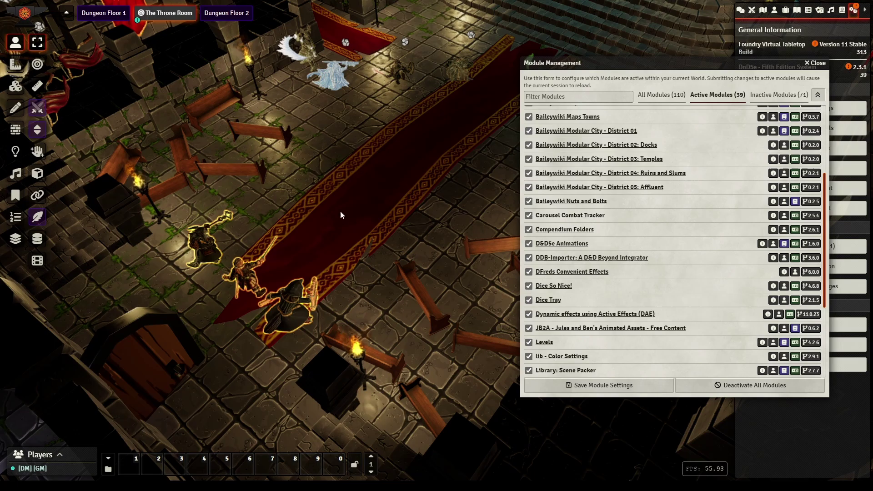
pyautogui.rightClick(213, 241)
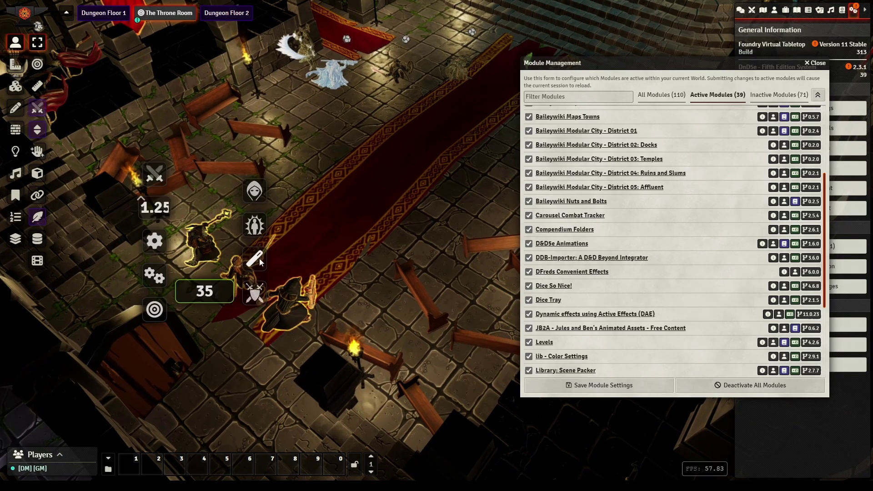
pyautogui.click(254, 294)
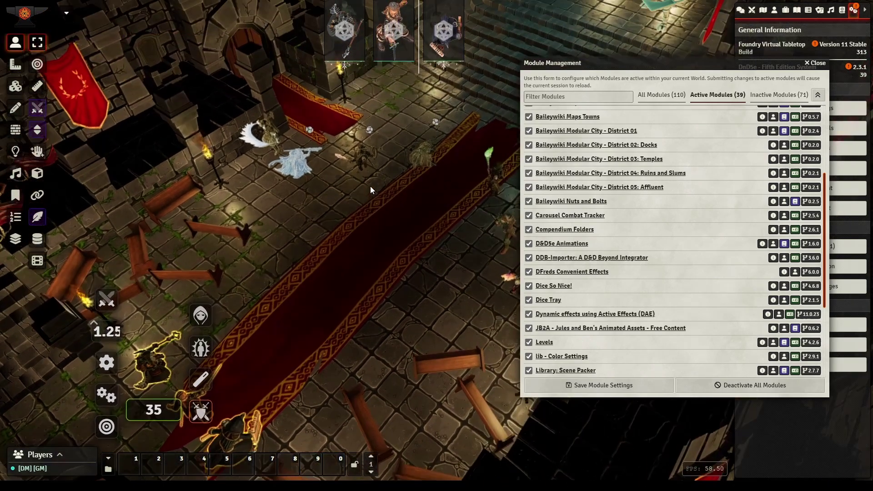
# - Add the enemy token between the pale blue token and the red carpet to the combat encounter
pyautogui.click(363, 167)
pyautogui.rightClick(363, 168)
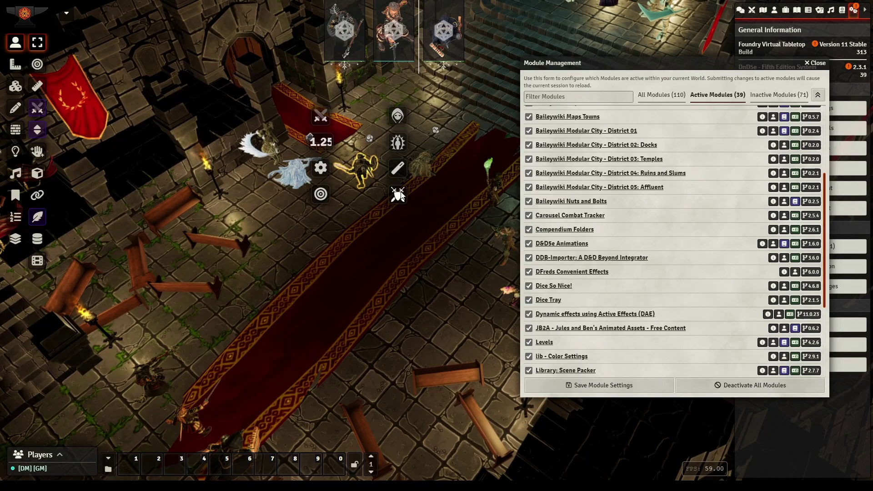
pyautogui.click(399, 195)
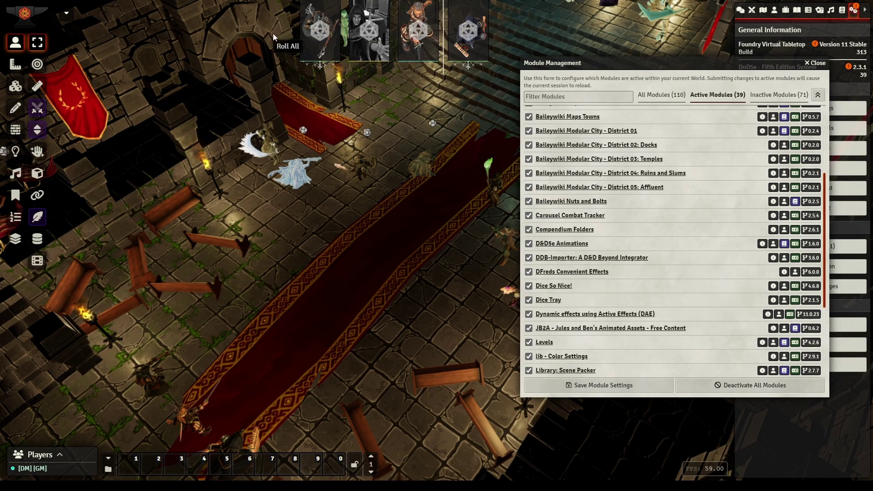
# - Roll initiative for all combatants in the carousel combat tracker and begin the combat
pyautogui.moveTo(349, 35)
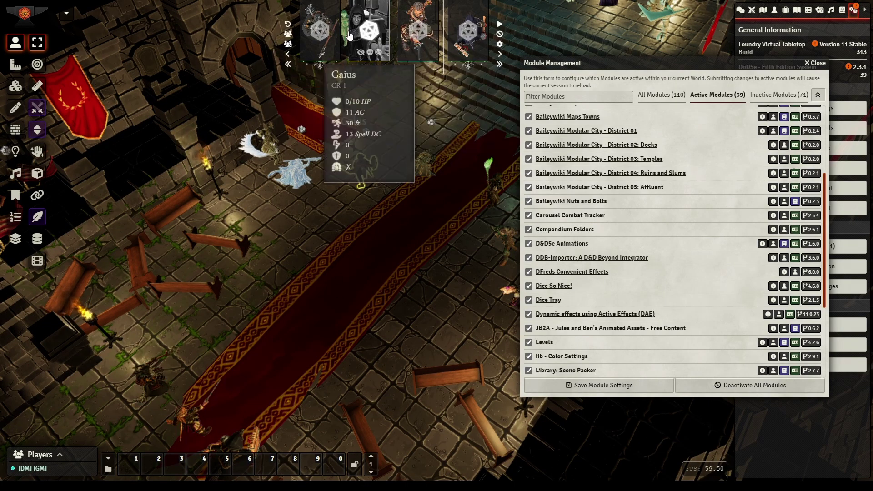
pyautogui.click(288, 37)
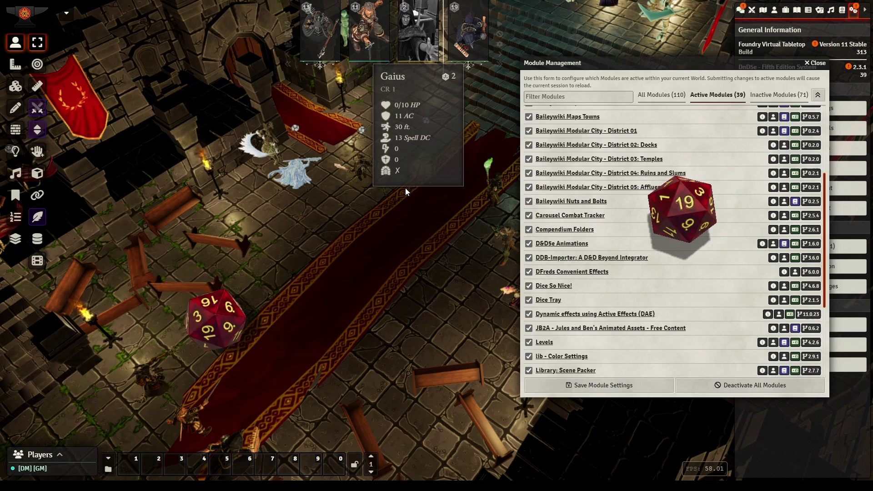
pyautogui.click(500, 25)
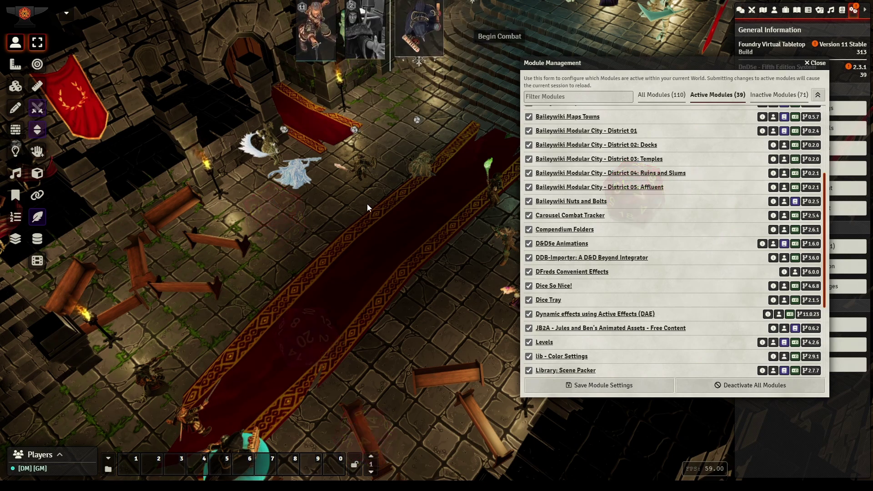
# - Check the active combatant's stats in the carousel tracker and advance the turns through all four combatants back to the first
pyautogui.moveTo(404, 157)
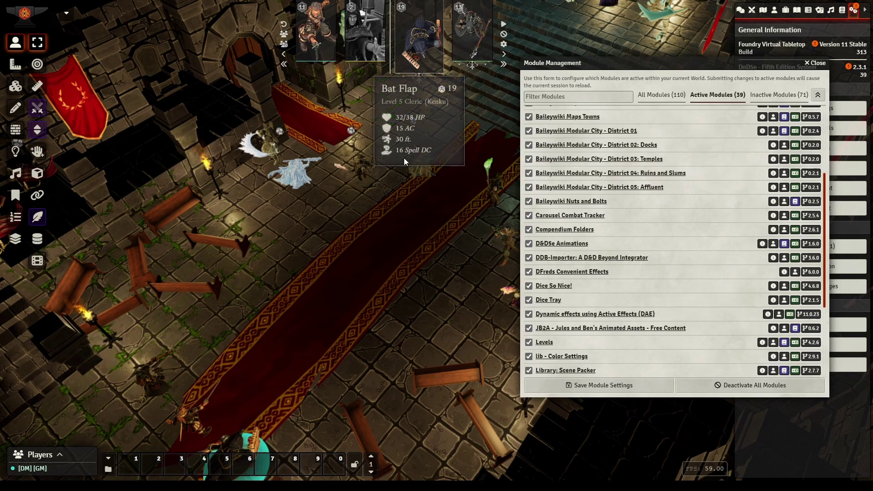
pyautogui.moveTo(422, 41)
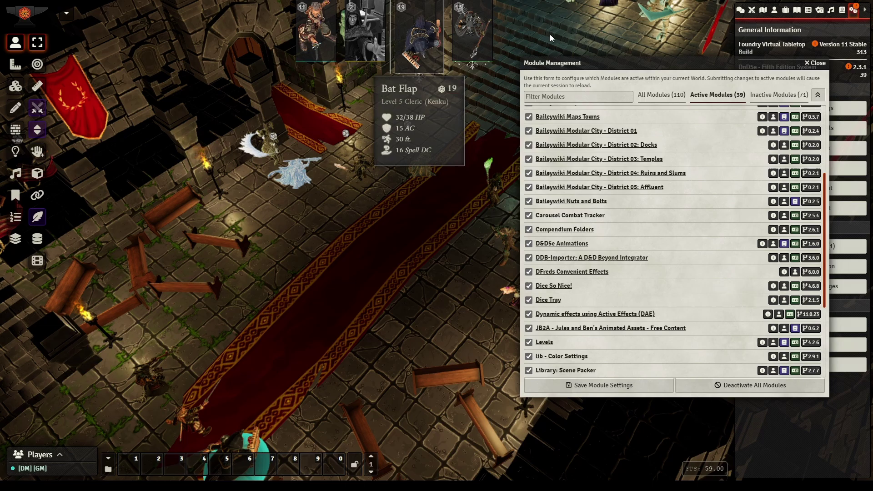
pyautogui.click(504, 55)
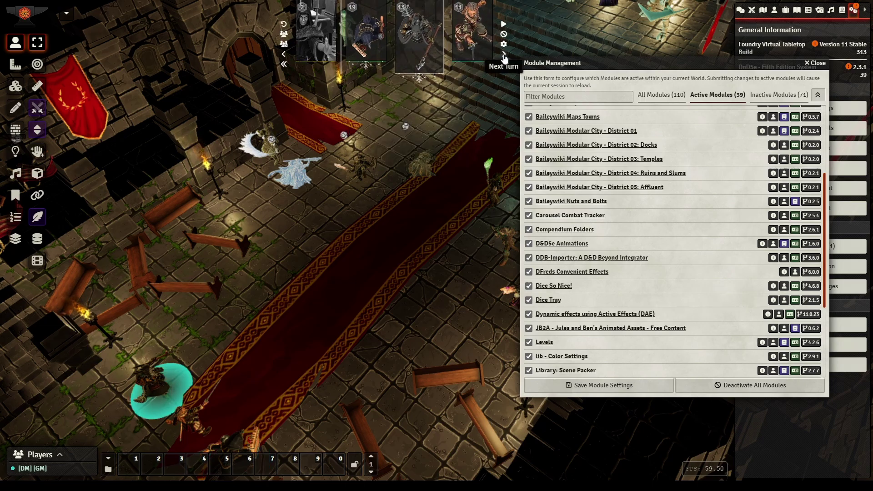
pyautogui.click(504, 55)
pyautogui.click(504, 56)
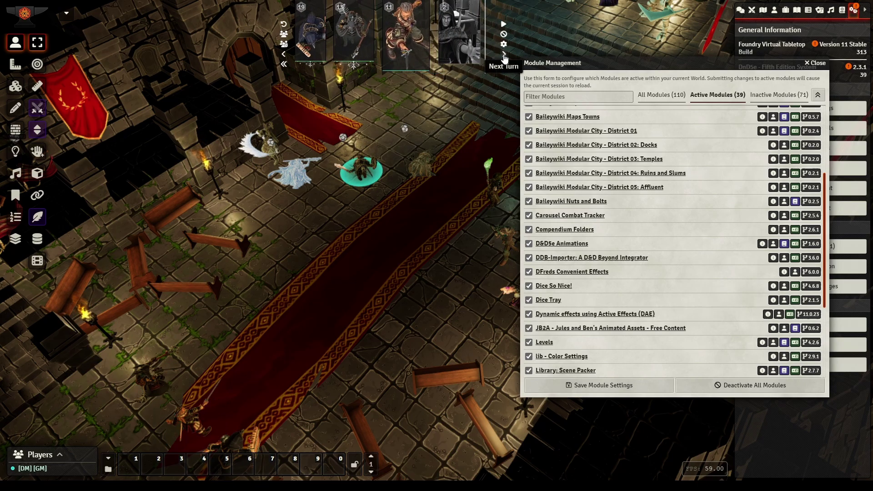
pyautogui.click(504, 56)
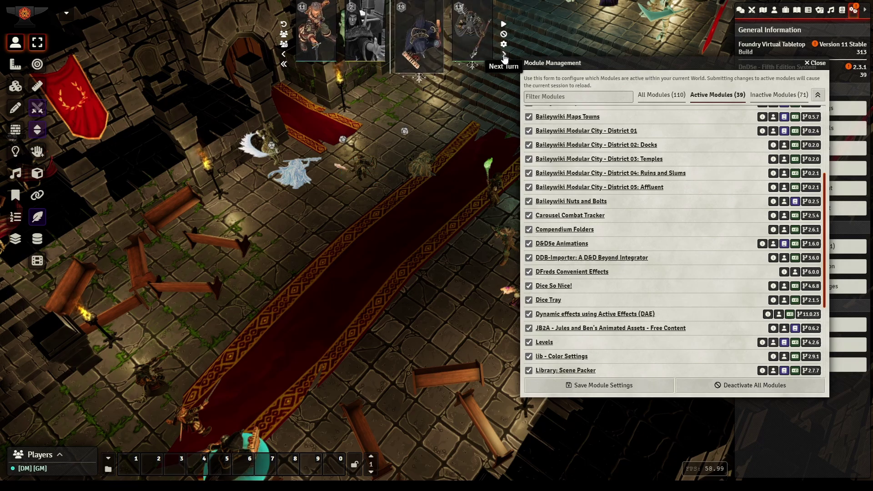
# - Examine the combatants' stat cards in the carousel tracker and the tokens they mark in the throne room
pyautogui.moveTo(318, 38)
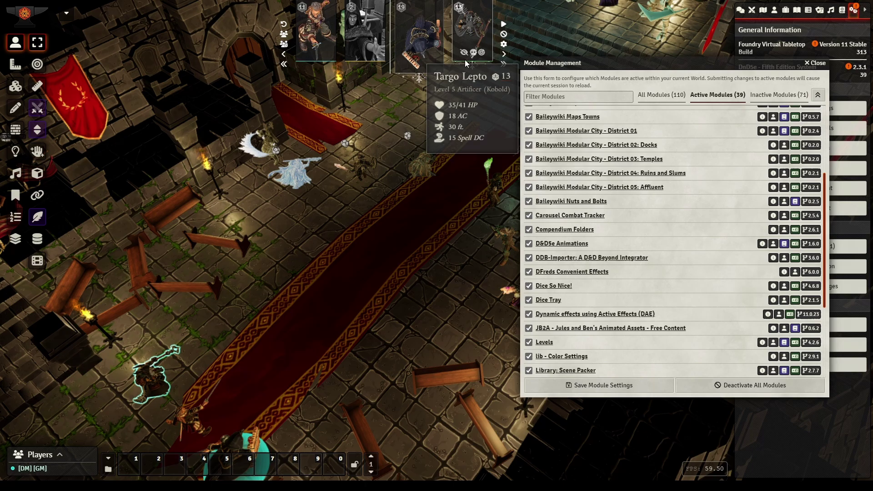
pyautogui.moveTo(380, 86)
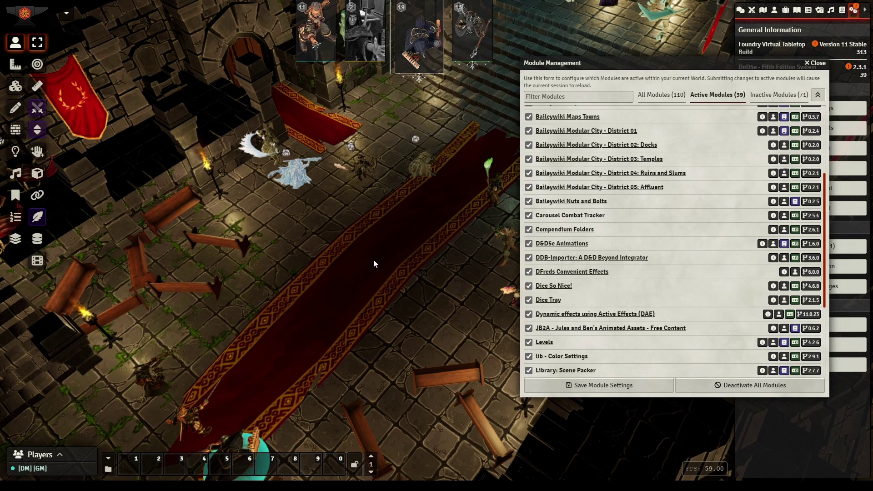
pyautogui.moveTo(373, 260); pyautogui.dragTo(346, 293)
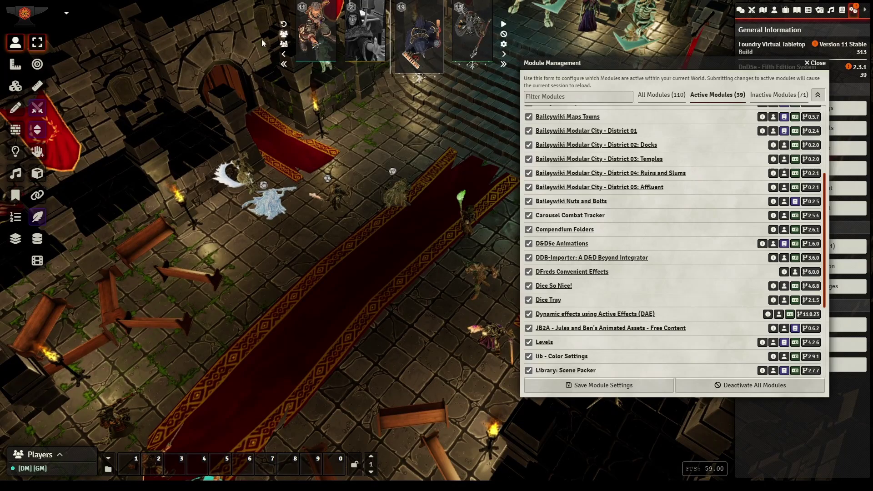
pyautogui.moveTo(205, 104); pyautogui.dragTo(234, 89)
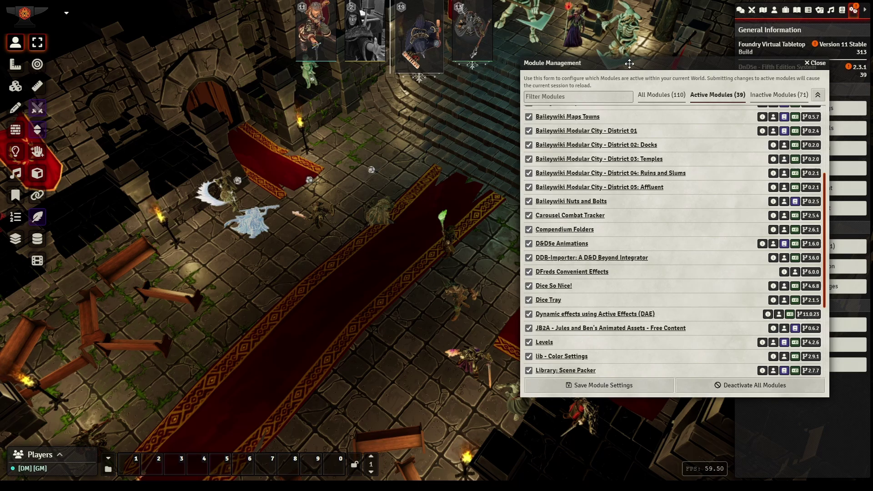
# - Show the compendium packs and expand the Baileywiki Content folder and its Prefabs subfolder
pyautogui.moveTo(629, 64); pyautogui.dragTo(504, 84)
pyautogui.click(843, 10)
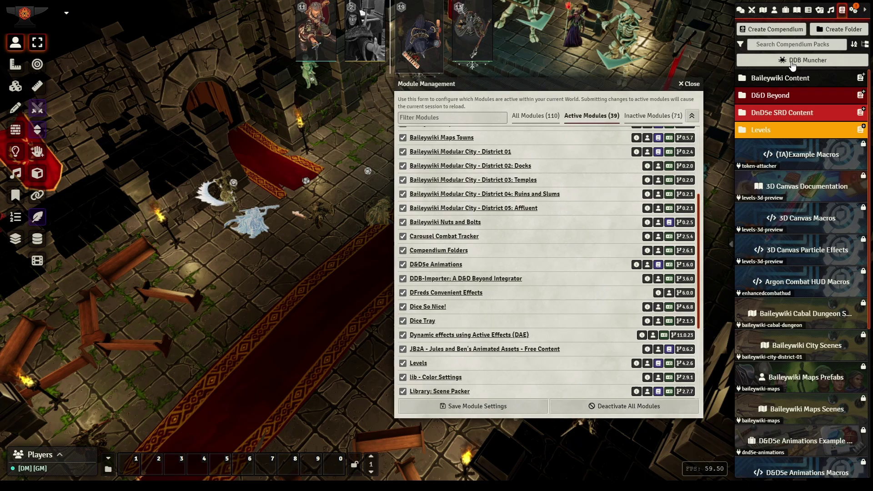
pyautogui.click(784, 80)
pyautogui.click(773, 95)
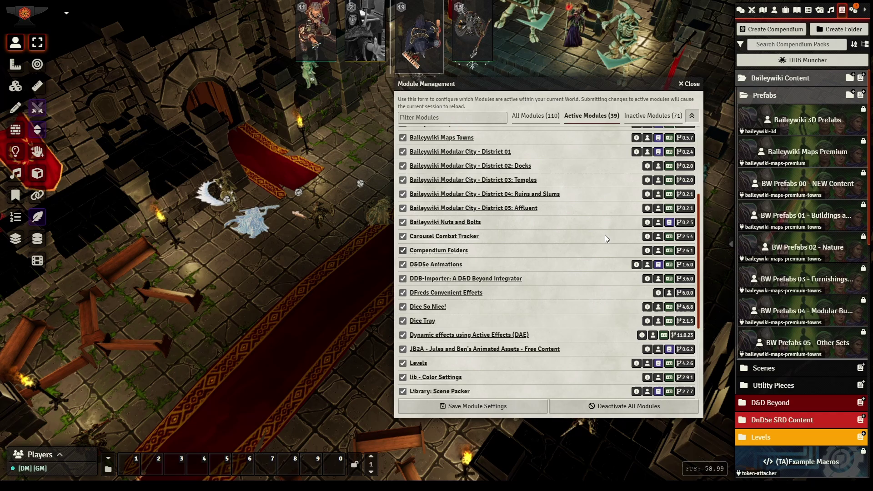
pyautogui.moveTo(617, 84); pyautogui.dragTo(705, 80)
# - Open the character sheet of the rogue token beside the active combatant and place it beside the module list
pyautogui.moveTo(370, 316); pyautogui.dragTo(339, 268)
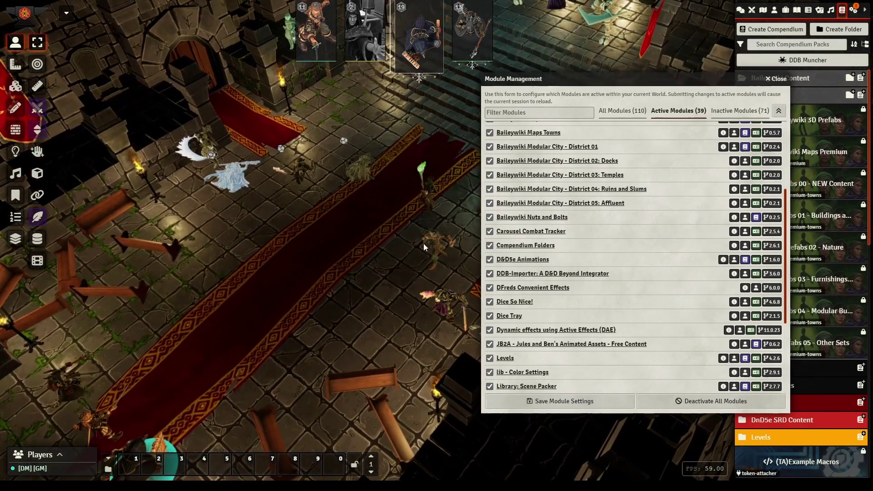
pyautogui.moveTo(316, 318); pyautogui.dragTo(355, 282)
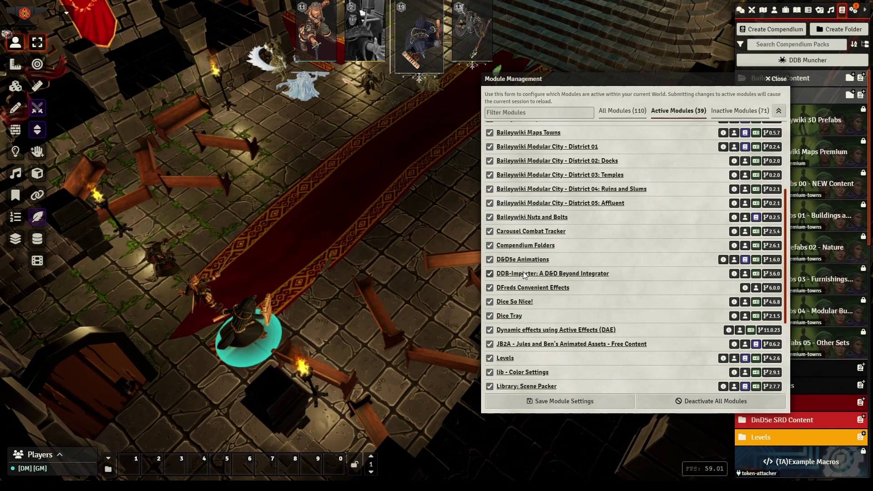
pyautogui.doubleClick(196, 293)
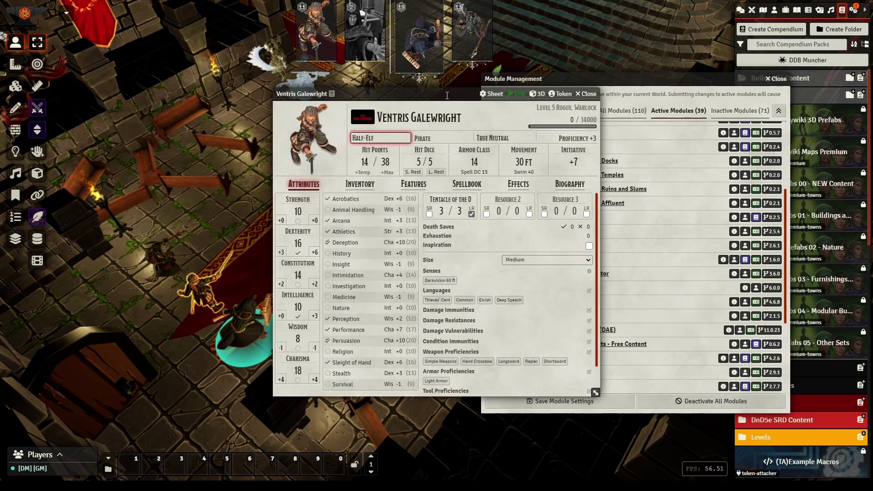
pyautogui.moveTo(447, 95); pyautogui.dragTo(243, 107)
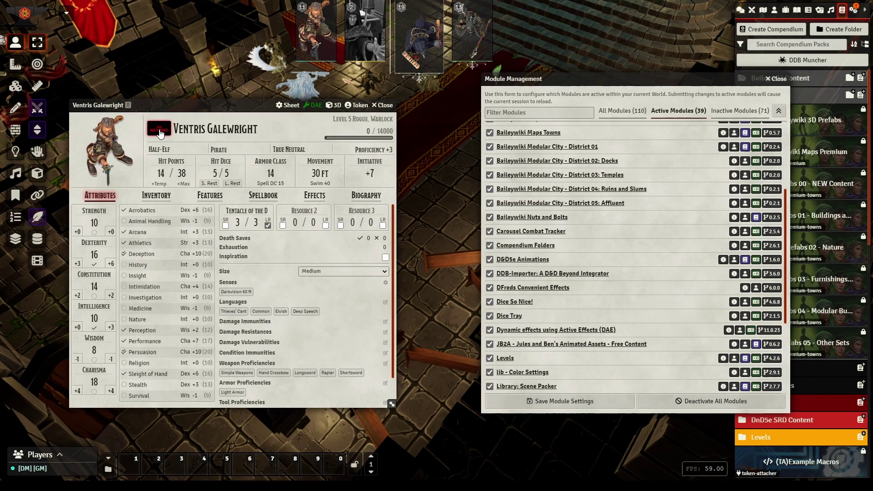
# - Check the D&D Beyond import options for the rogue character, and close the importer and the character sheet
pyautogui.click(159, 132)
pyautogui.moveTo(327, 50); pyautogui.dragTo(137, 63)
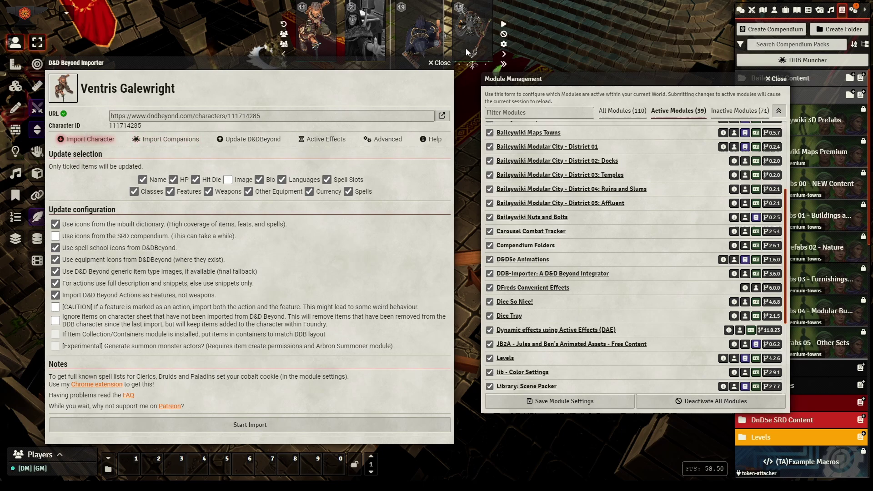
pyautogui.click(444, 66)
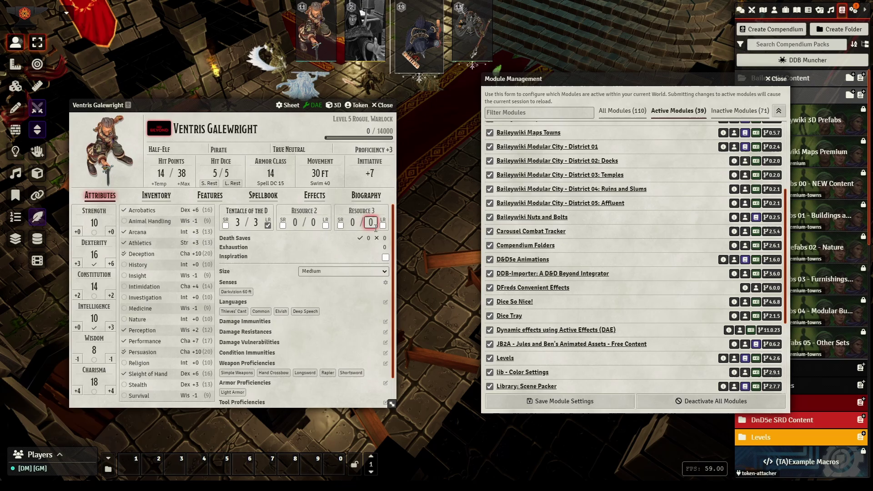
pyautogui.click(382, 105)
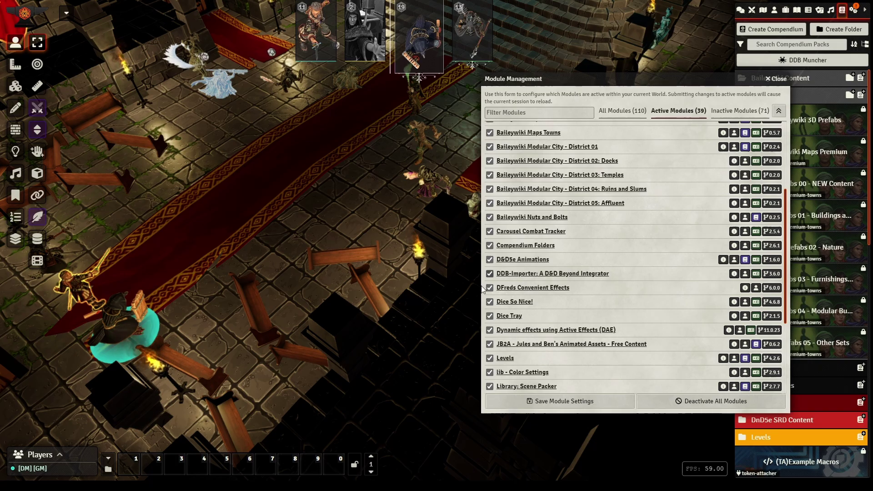
# - Roll a d20 and a d12 as public rolls with the Dice Tray in the chat log
pyautogui.moveTo(167, 209); pyautogui.dragTo(240, 249)
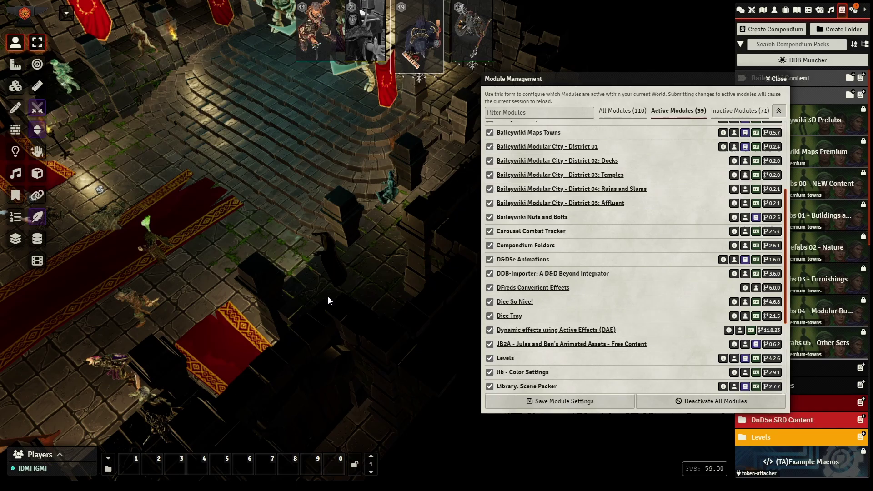
pyautogui.moveTo(174, 326); pyautogui.dragTo(330, 245)
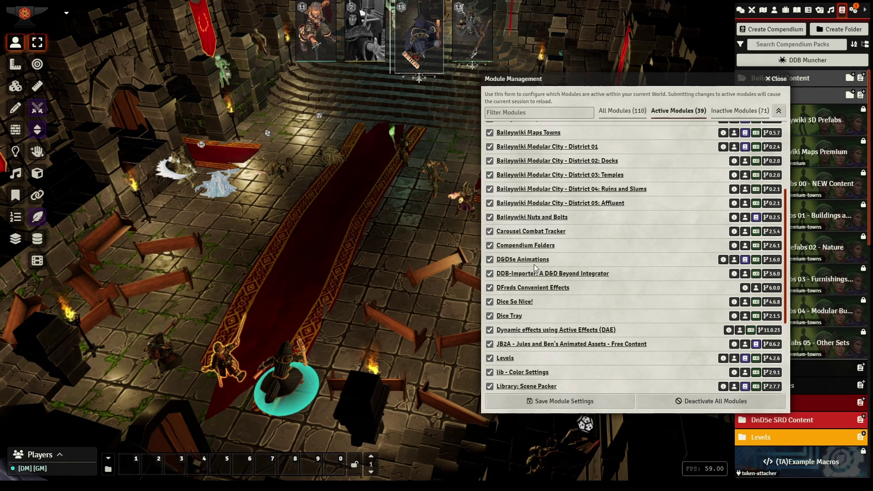
pyautogui.scroll(-3, 534, 264)
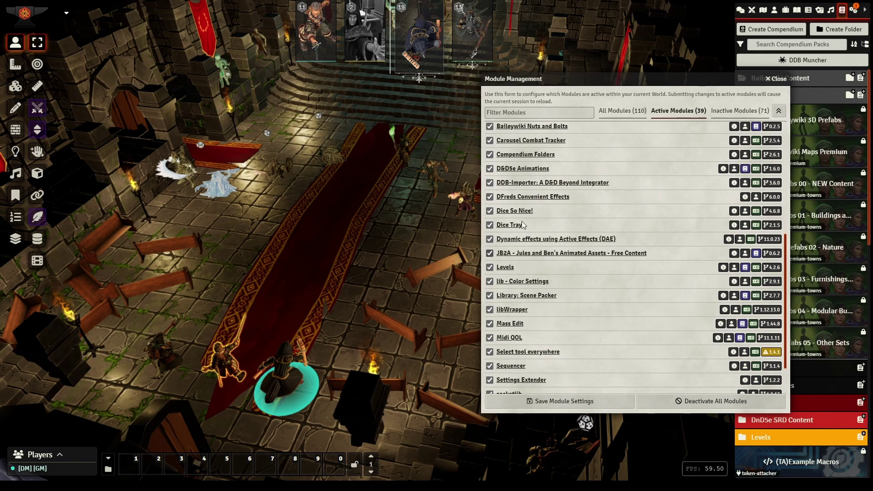
pyautogui.click(740, 10)
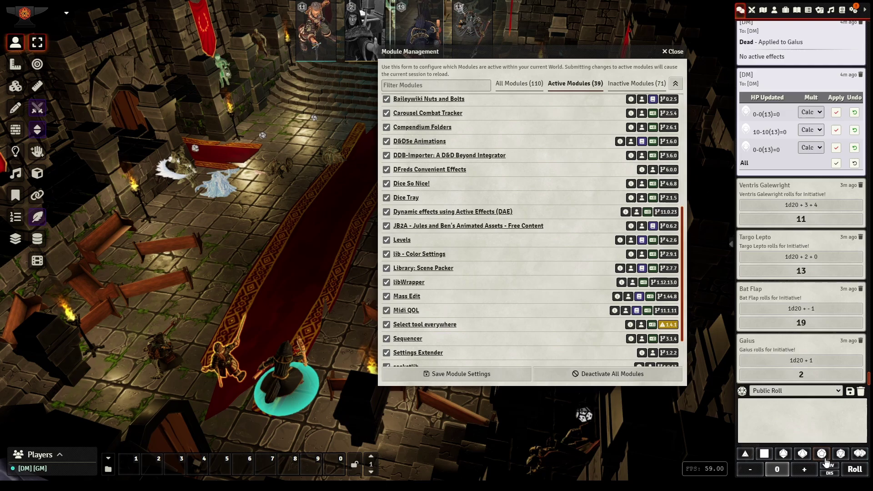
pyautogui.click(841, 453)
pyautogui.press('Return')
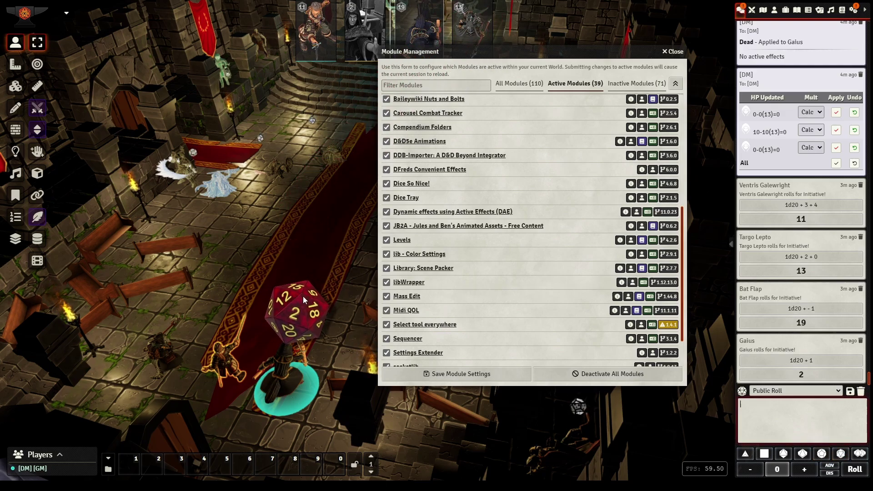
pyautogui.moveTo(166, 351)
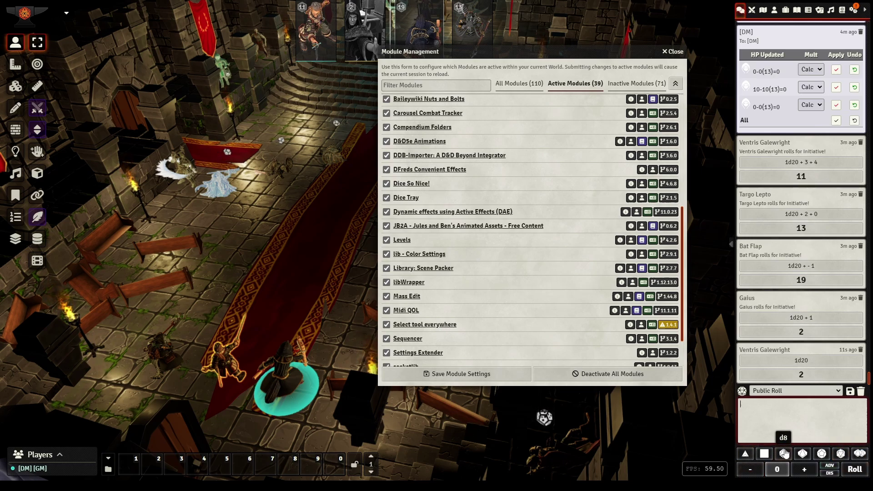
pyautogui.click(822, 454)
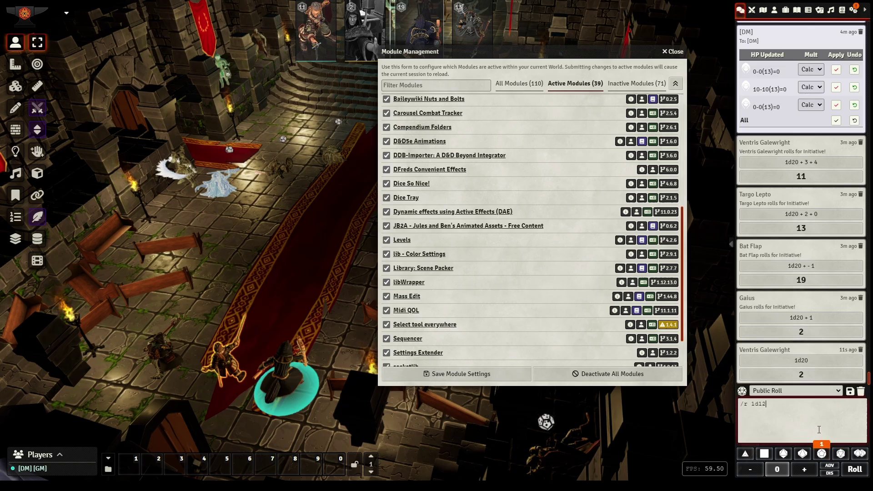
pyautogui.press('Return')
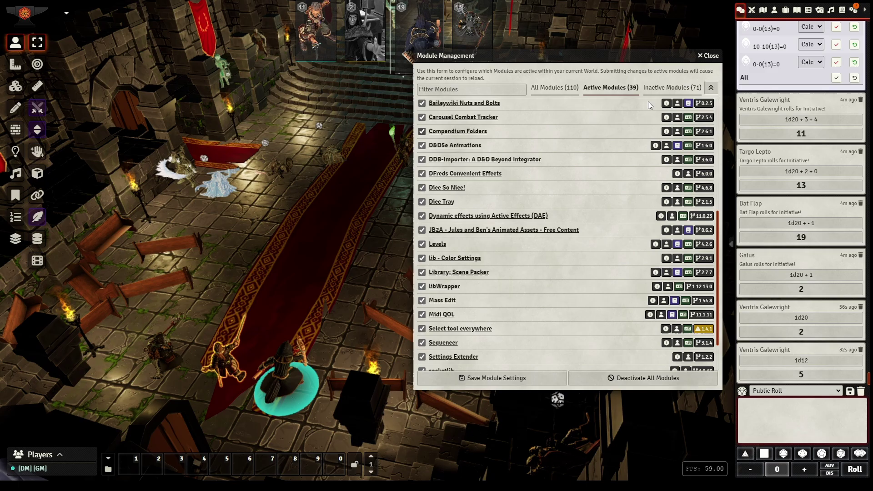
# - Open the Midi QOL section of the game settings beside the module list
pyautogui.click(854, 11)
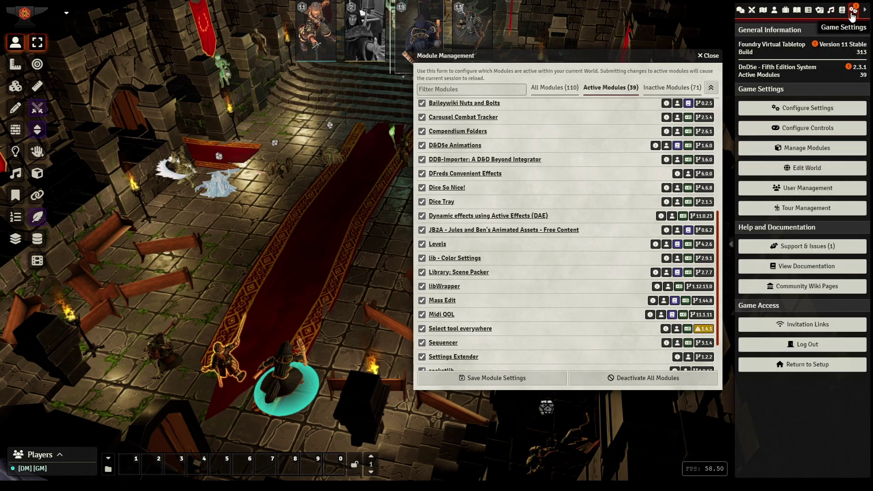
pyautogui.click(779, 108)
pyautogui.moveTo(318, 85); pyautogui.dragTo(116, 68)
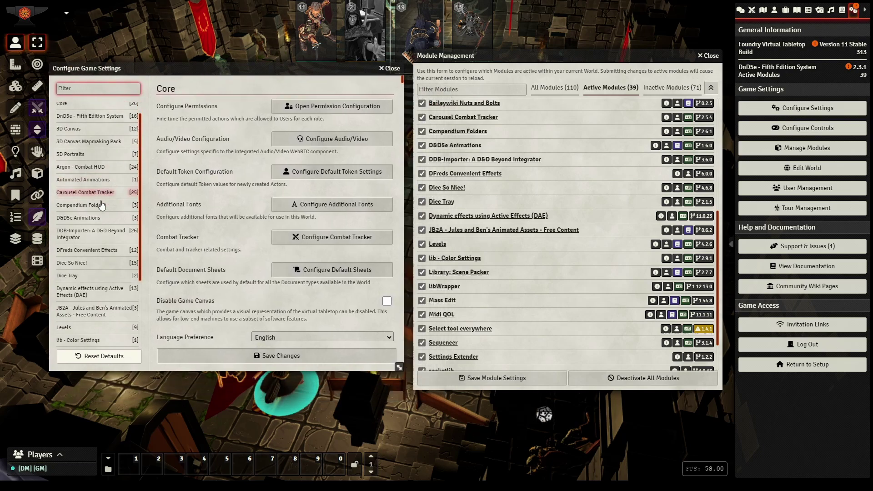
pyautogui.scroll(-3, 101, 206)
pyautogui.click(88, 292)
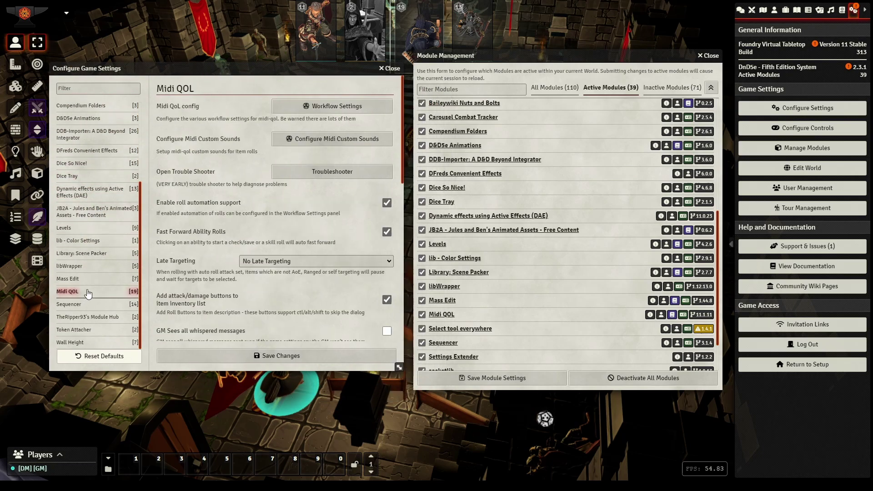
# - Examine the quick settings presets in the Midi QOL workflow configuration and save the configuration
pyautogui.click(339, 106)
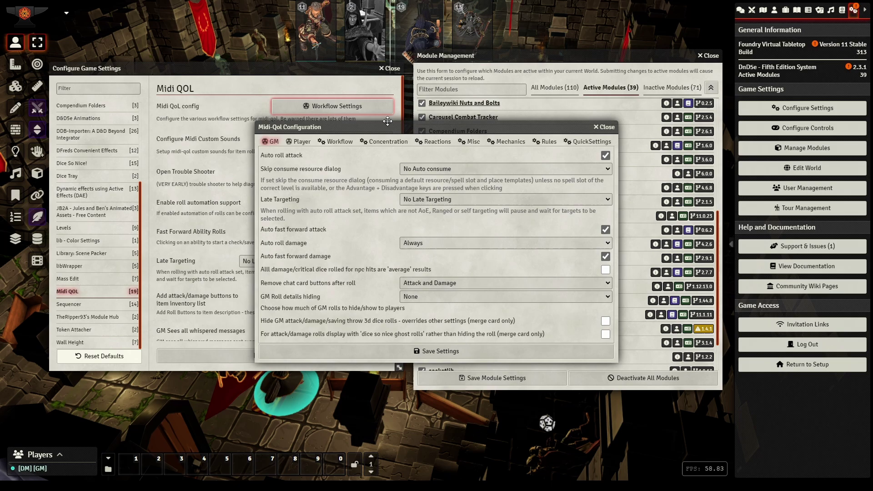
pyautogui.moveTo(388, 121); pyautogui.dragTo(217, 50)
pyautogui.click(417, 72)
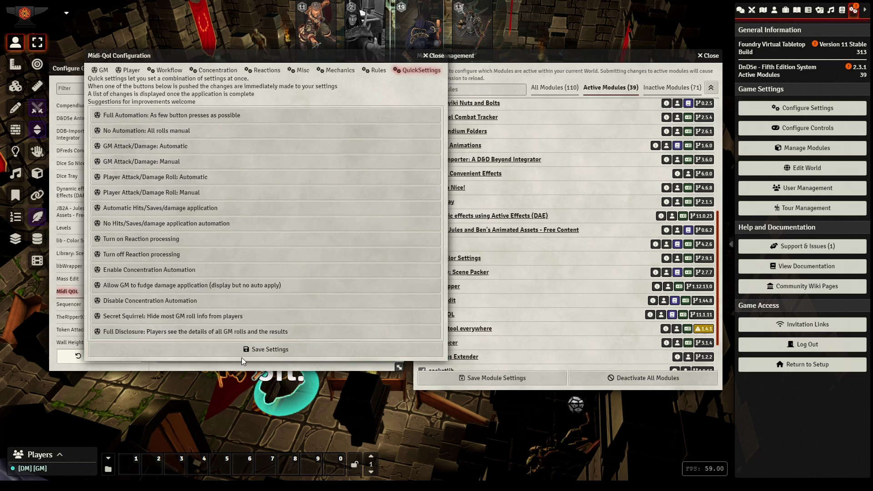
pyautogui.click(217, 355)
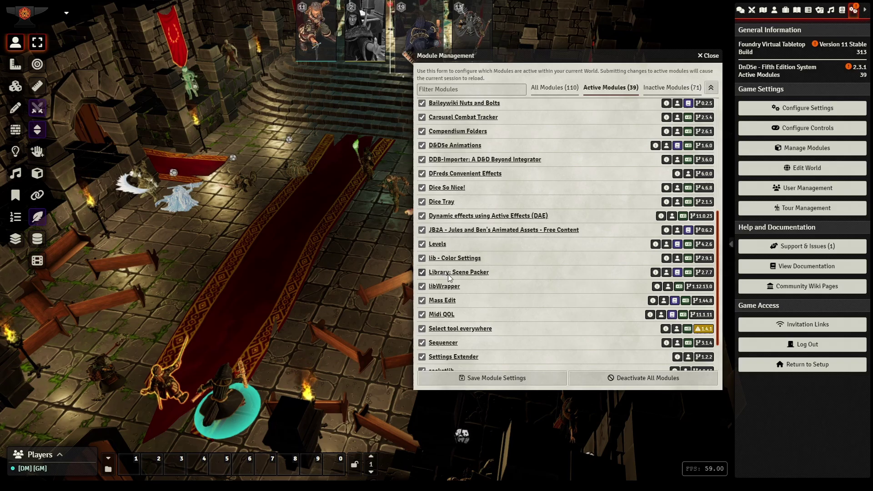
# - Select the three character tokens at the near end of the red carpet and end the combat encounter
pyautogui.scroll(-2, 446, 271)
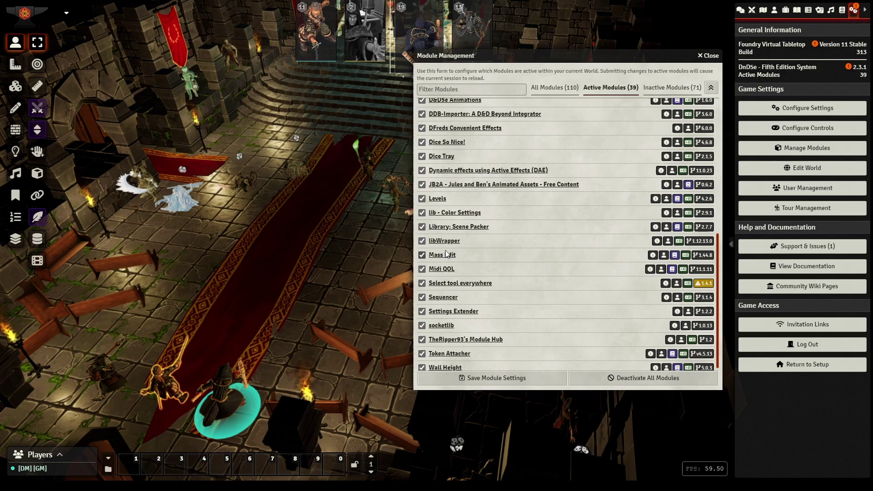
pyautogui.scroll(-1, 446, 251)
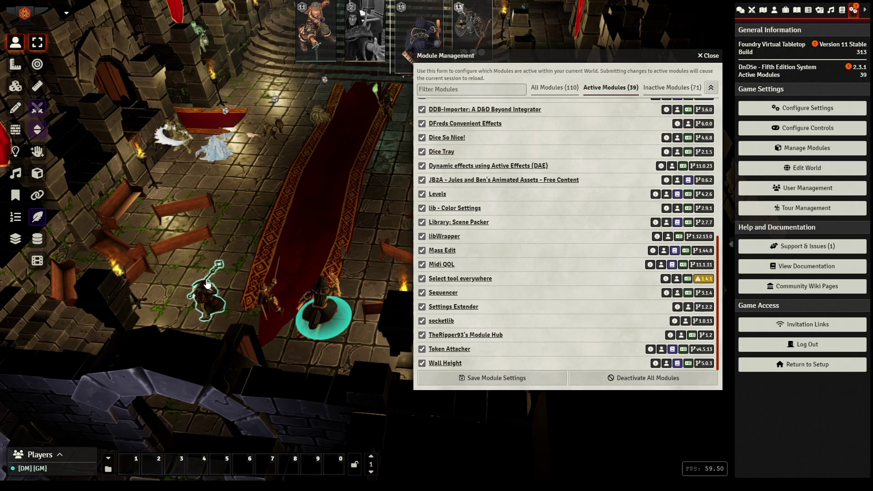
pyautogui.moveTo(157, 268); pyautogui.dragTo(361, 337)
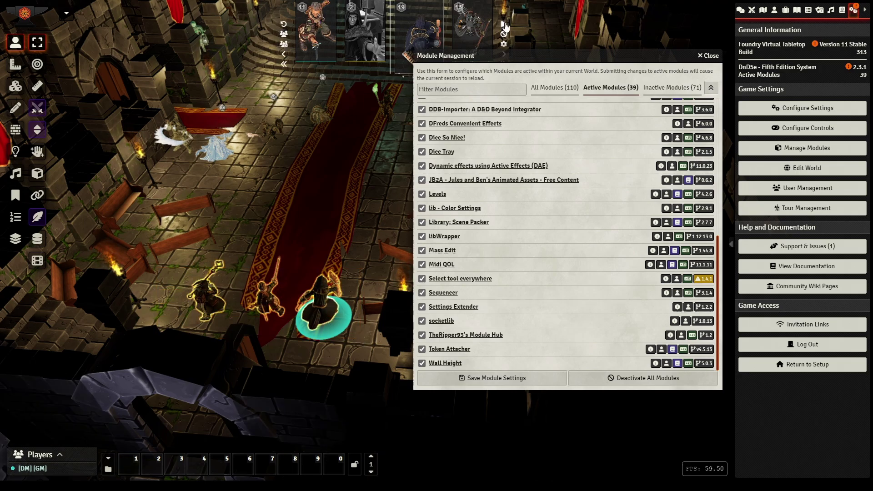
pyautogui.click(505, 26)
pyautogui.click(385, 254)
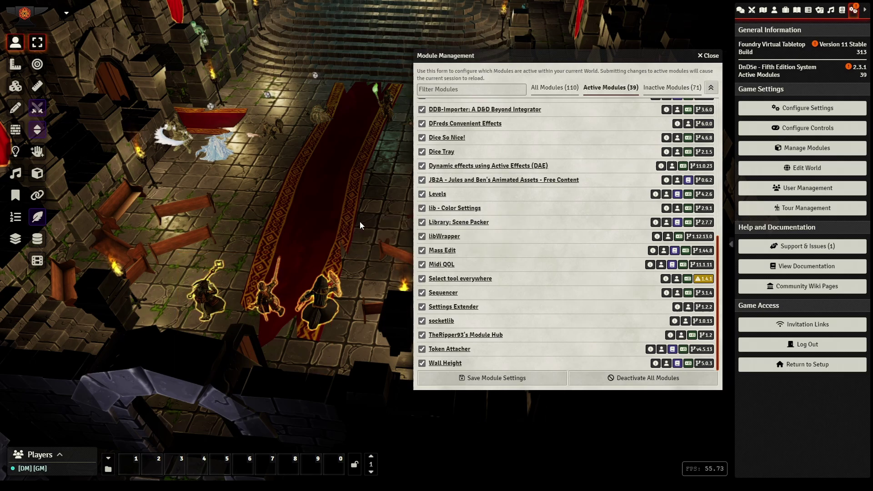
# - Mass-edit the three selected tokens to emit light with a dim radius of 40 ft and a bright radius of 20 ft
pyautogui.hotkey('shift', 'e')
pyautogui.moveTo(457, 122); pyautogui.dragTo(232, 159)
pyautogui.click(247, 181)
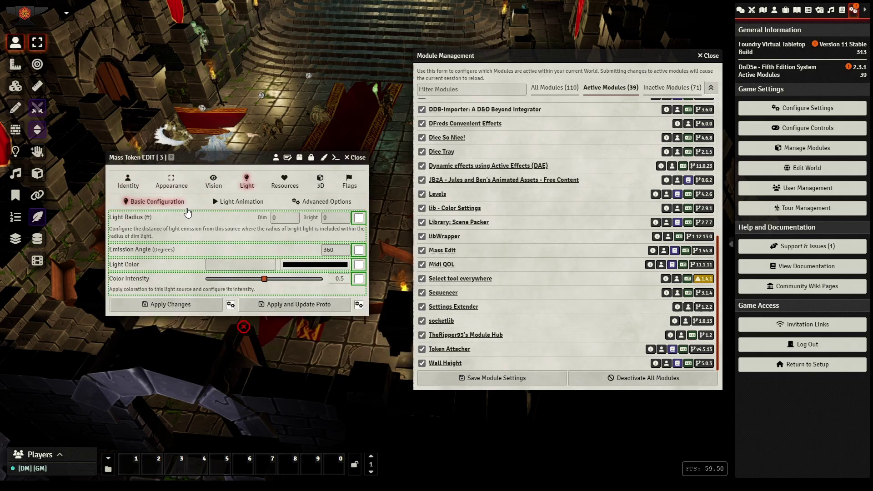
pyautogui.click(360, 218)
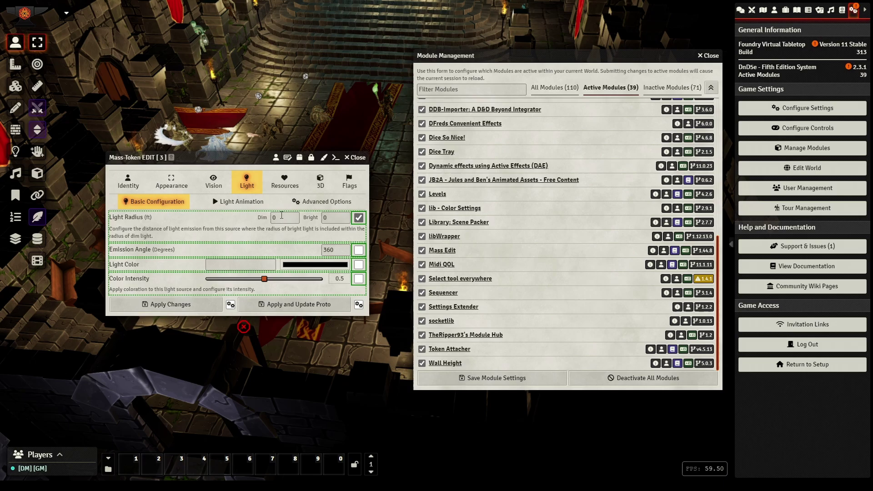
pyautogui.write('0')
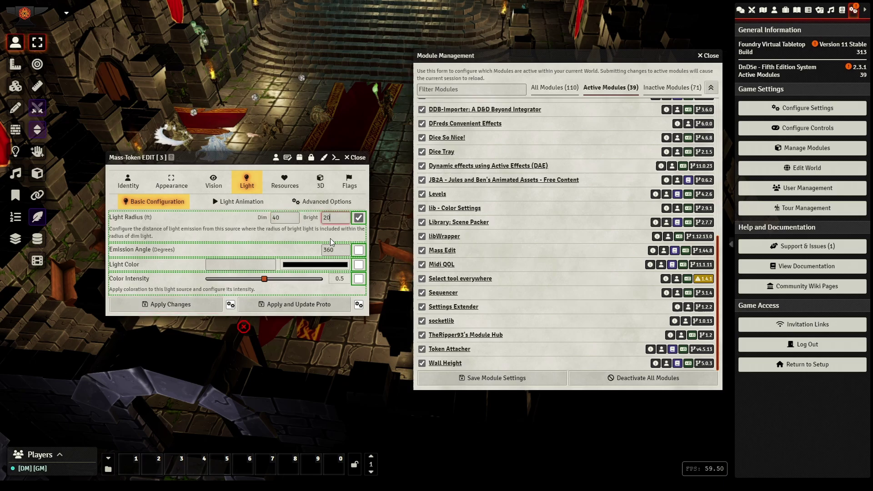
pyautogui.click(185, 306)
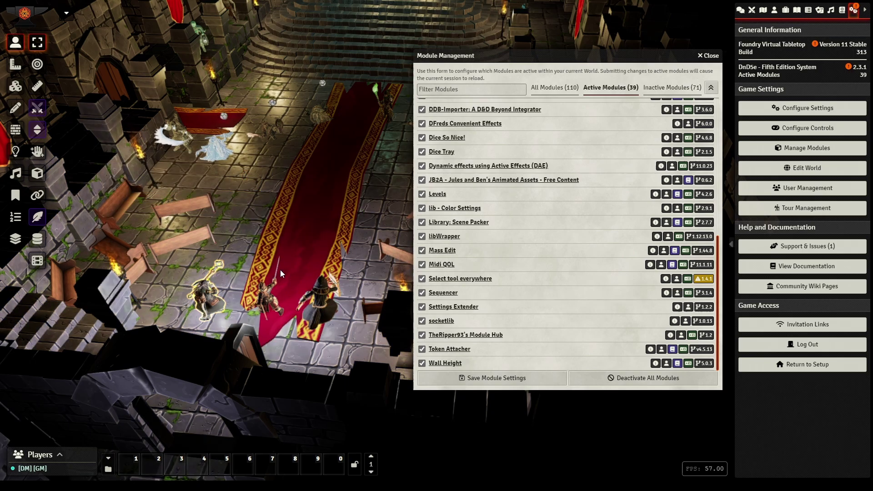
# - Open the mass token search based on the staff-bearing kobold token and enable the token name as a search criterion
pyautogui.moveTo(280, 269); pyautogui.dragTo(273, 319)
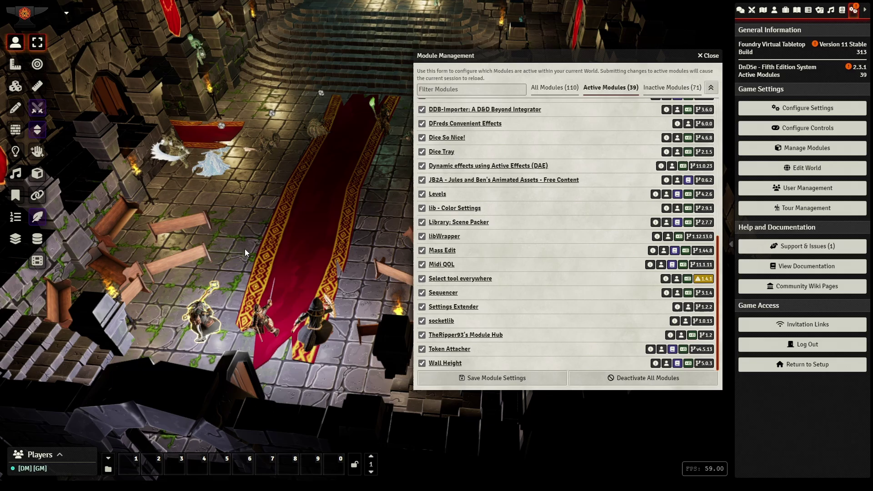
pyautogui.hotkey('shift', 'f')
pyautogui.moveTo(416, 170); pyautogui.dragTo(270, 175)
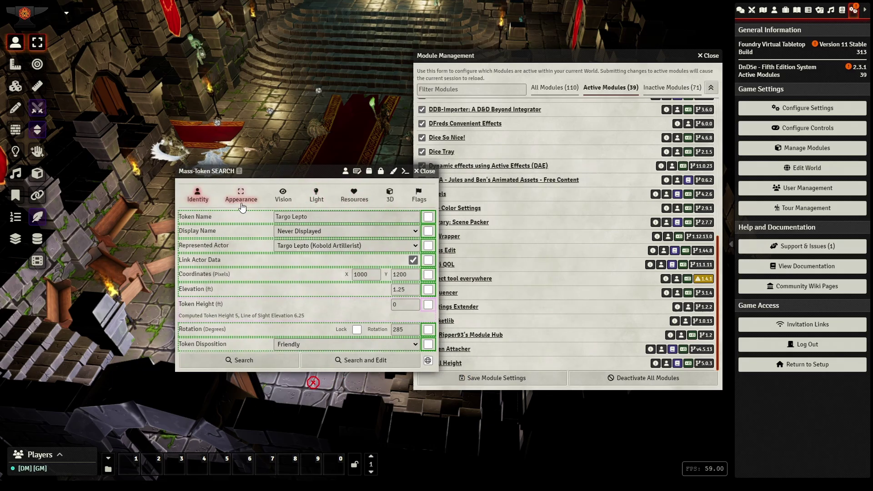
pyautogui.moveTo(275, 171); pyautogui.dragTo(387, 144)
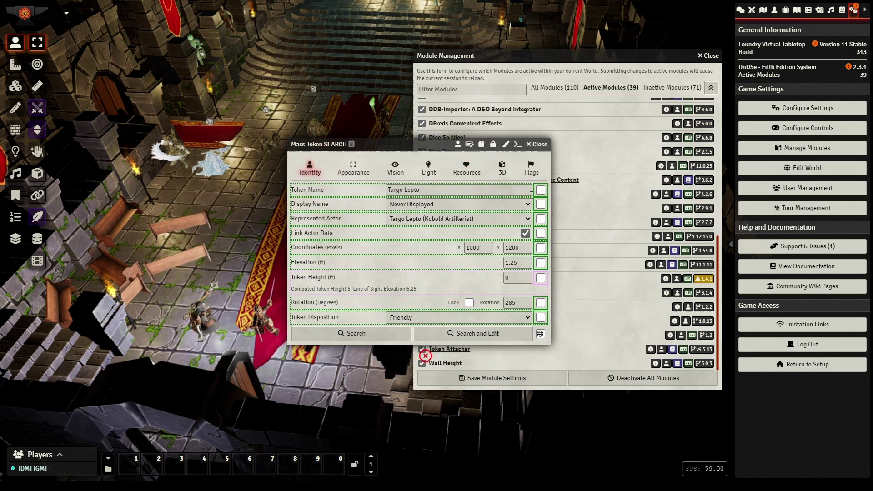
pyautogui.click(541, 190)
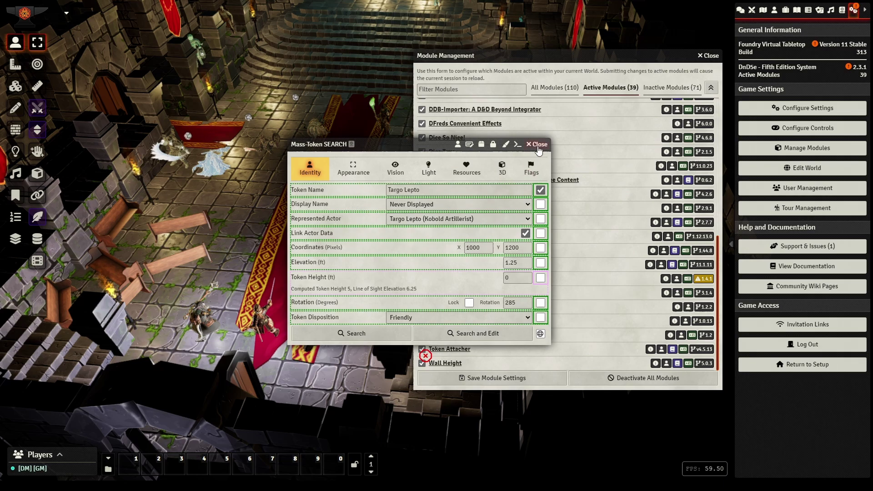
# - Close the mass token search form without running a search
pyautogui.click(538, 145)
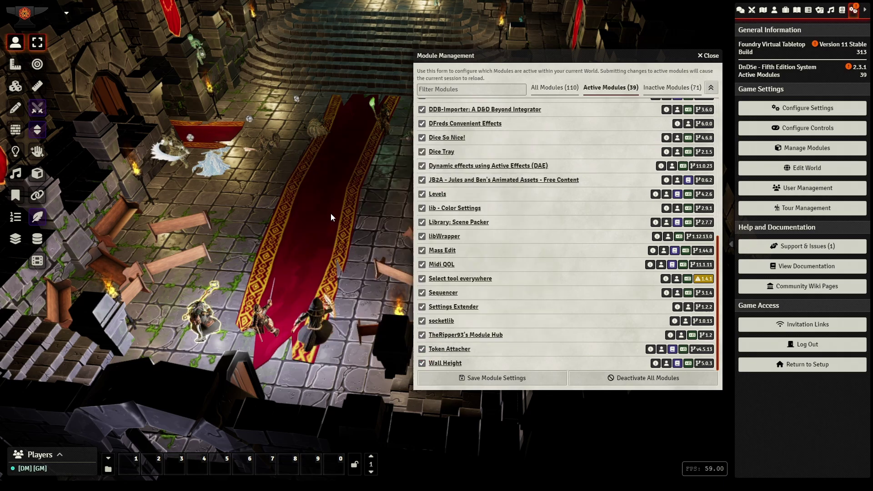
pyautogui.moveTo(331, 213)
pyautogui.mouseDown()
pyautogui.moveTo(296, 191)
pyautogui.moveTo(279, 199)
pyautogui.mouseUp()
pyautogui.moveTo(360, 207); pyautogui.dragTo(352, 214)
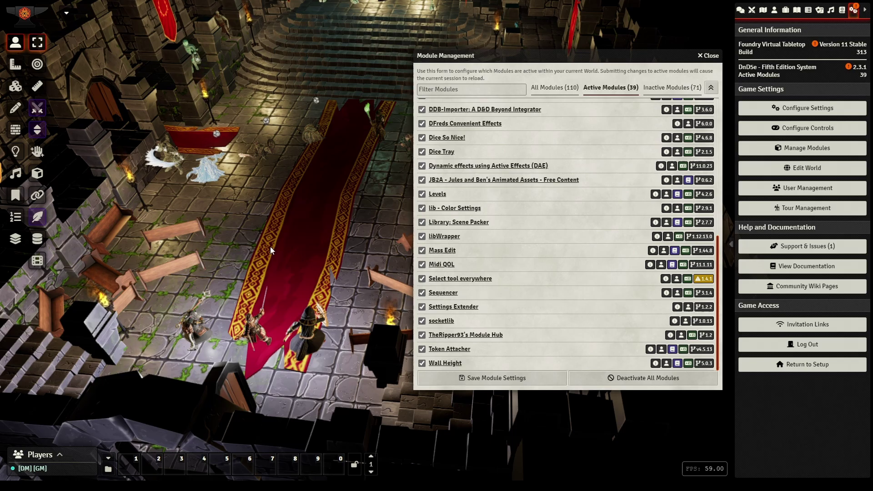
pyautogui.moveTo(250, 250); pyautogui.dragTo(200, 208)
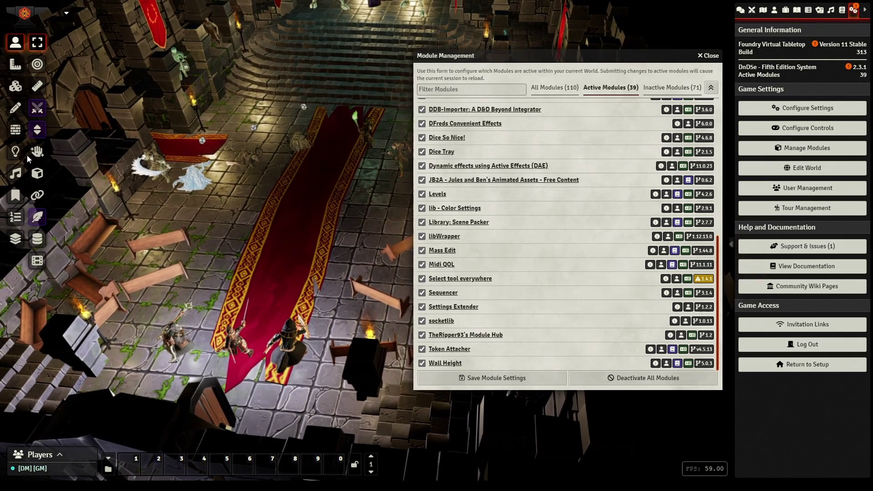
# - Examine the light sources placed throughout the hall with the light selection tool, and return to the token controls
pyautogui.click(16, 152)
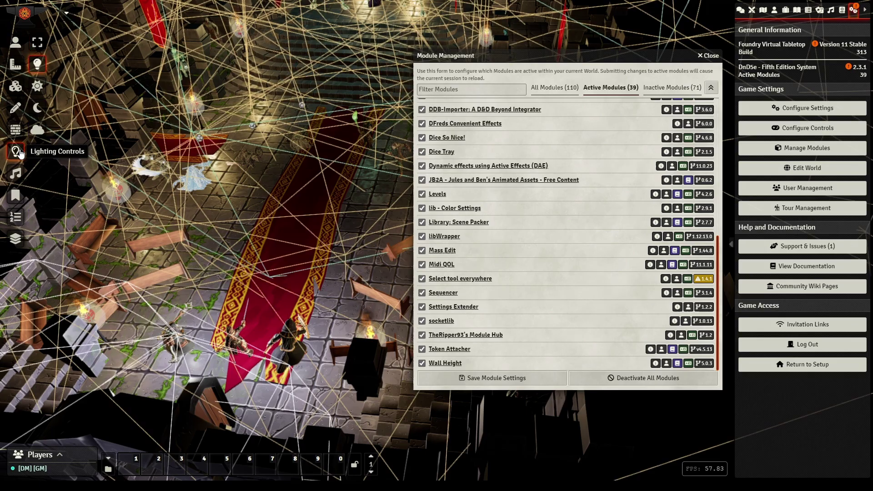
pyautogui.moveTo(298, 178); pyautogui.dragTo(290, 236)
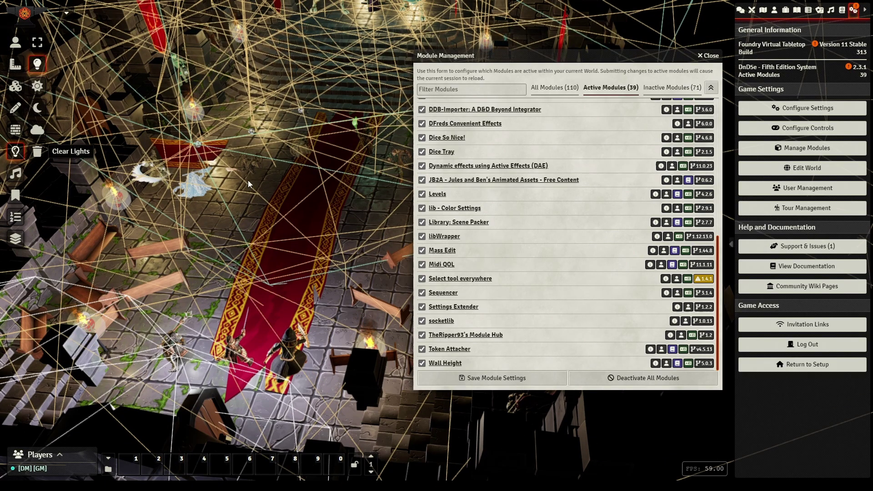
pyautogui.moveTo(248, 184); pyautogui.dragTo(238, 295)
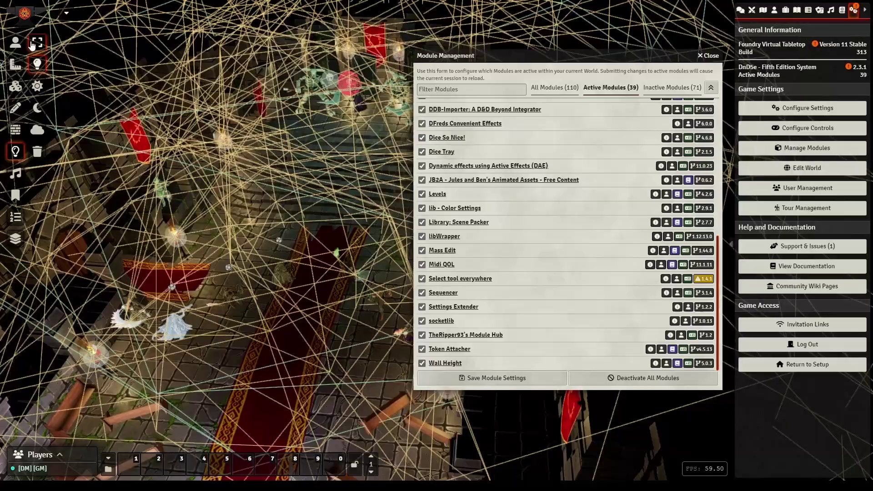
pyautogui.click(37, 43)
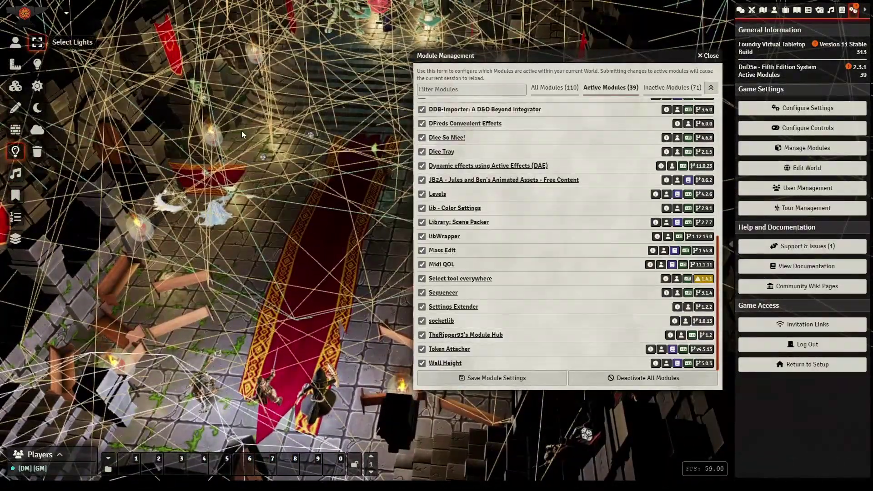
pyautogui.moveTo(385, 285)
pyautogui.mouseDown()
pyautogui.moveTo(276, 228)
pyautogui.moveTo(250, 231)
pyautogui.moveTo(392, 282)
pyautogui.mouseUp()
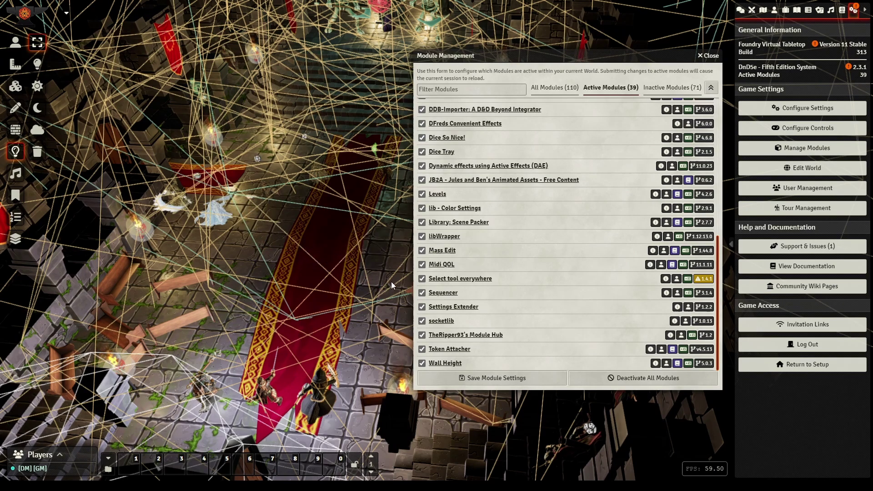
pyautogui.moveTo(222, 308); pyautogui.dragTo(350, 233)
pyautogui.moveTo(349, 234); pyautogui.dragTo(314, 337)
pyautogui.moveTo(332, 237); pyautogui.dragTo(335, 150)
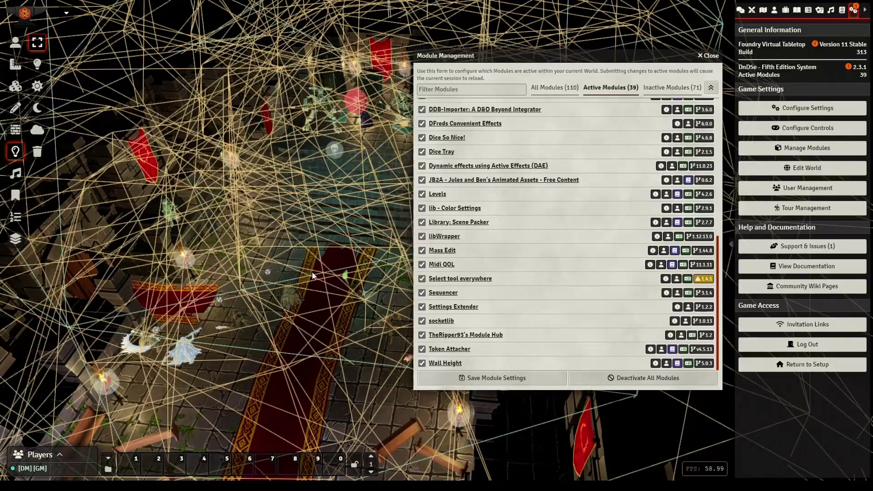
pyautogui.moveTo(313, 277); pyautogui.dragTo(341, 157)
pyautogui.click(15, 43)
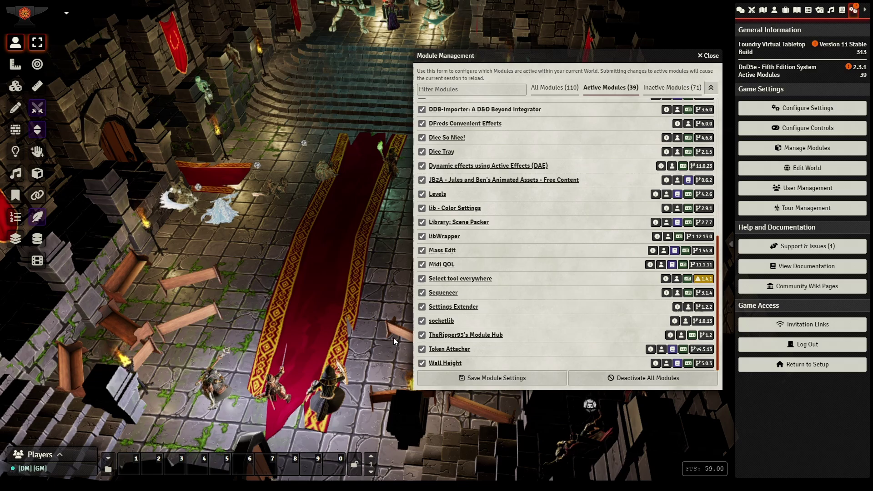
# - Place the "Torch - Metal, standing" prefab from the light-emitting Baileywiki 3D Prefabs on the stone floor beside the red carpet
pyautogui.moveTo(332, 312); pyautogui.dragTo(259, 336)
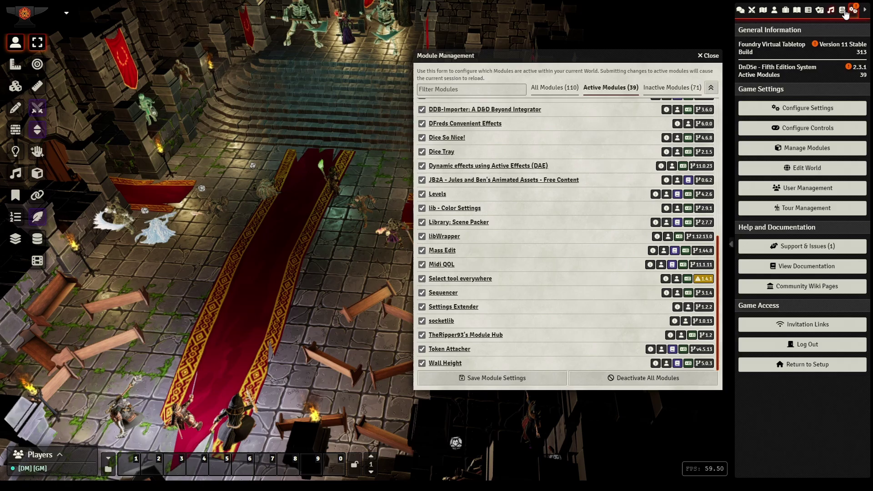
pyautogui.click(842, 11)
pyautogui.click(808, 119)
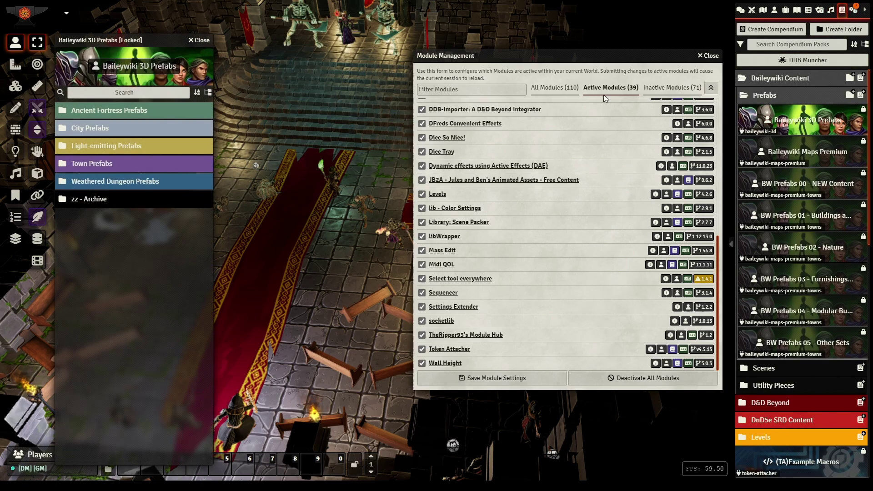
pyautogui.click(105, 146)
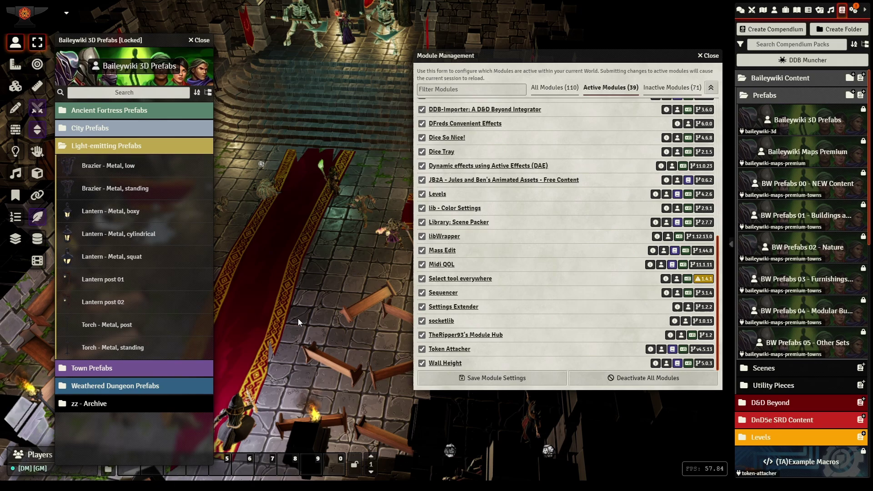
pyautogui.moveTo(369, 241); pyautogui.dragTo(351, 278)
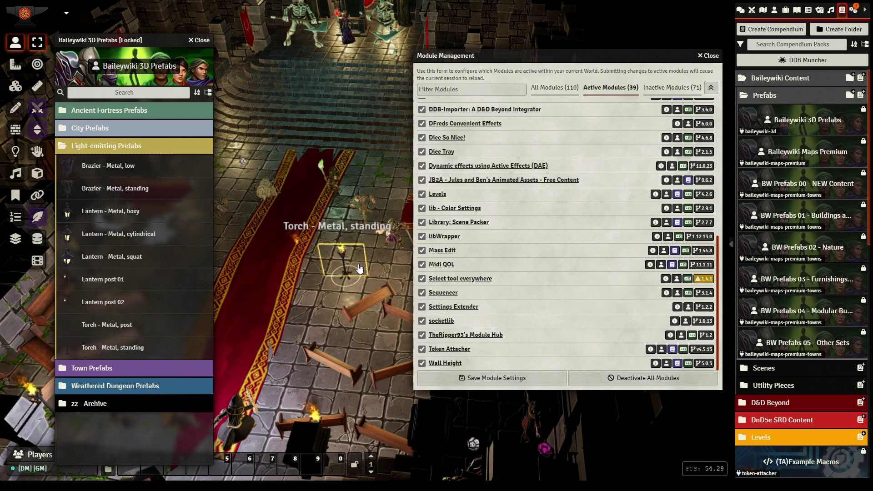
# - Move the standing torch across the hall and over the carpet, and set it back on the floor near the overturned benches
pyautogui.moveTo(350, 258)
pyautogui.mouseDown()
pyautogui.moveTo(287, 236)
pyautogui.moveTo(280, 225)
pyautogui.moveTo(356, 258)
pyautogui.moveTo(353, 268)
pyautogui.mouseUp()
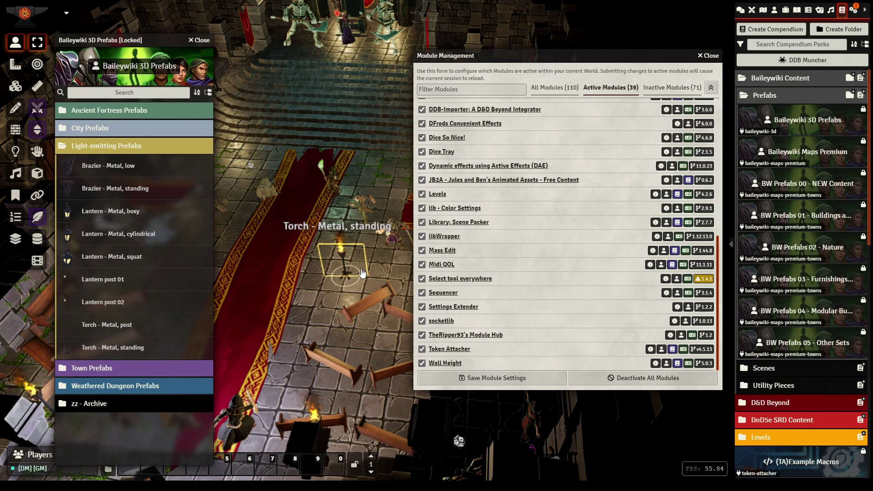
pyautogui.moveTo(307, 313); pyautogui.dragTo(328, 330)
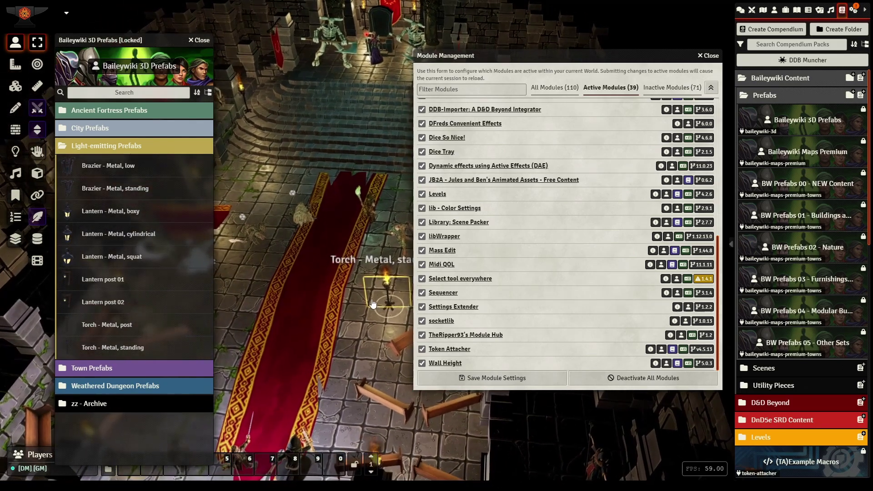
pyautogui.moveTo(386, 294); pyautogui.dragTo(266, 195)
pyautogui.moveTo(287, 296); pyautogui.dragTo(329, 328)
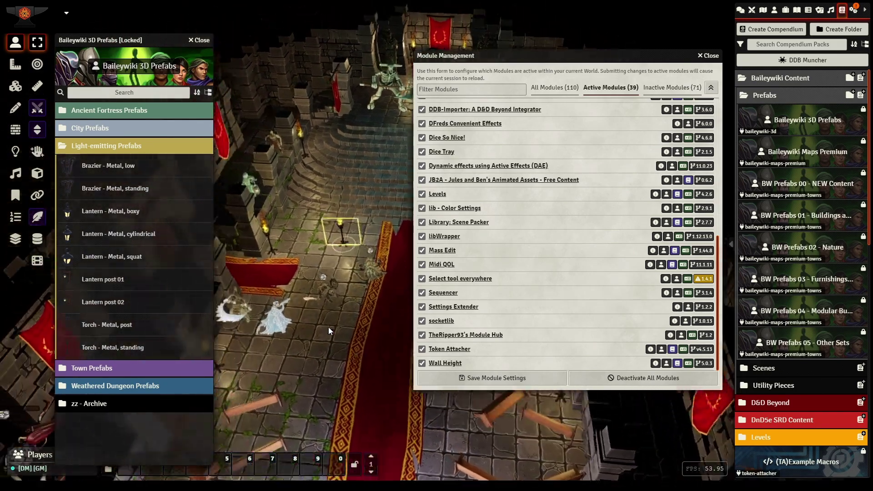
pyautogui.scroll(5, 328, 269)
pyautogui.moveTo(313, 272); pyautogui.dragTo(387, 410)
pyautogui.moveTo(333, 399); pyautogui.dragTo(291, 313)
pyautogui.scroll(5, 291, 313)
pyautogui.moveTo(323, 355); pyautogui.dragTo(338, 398)
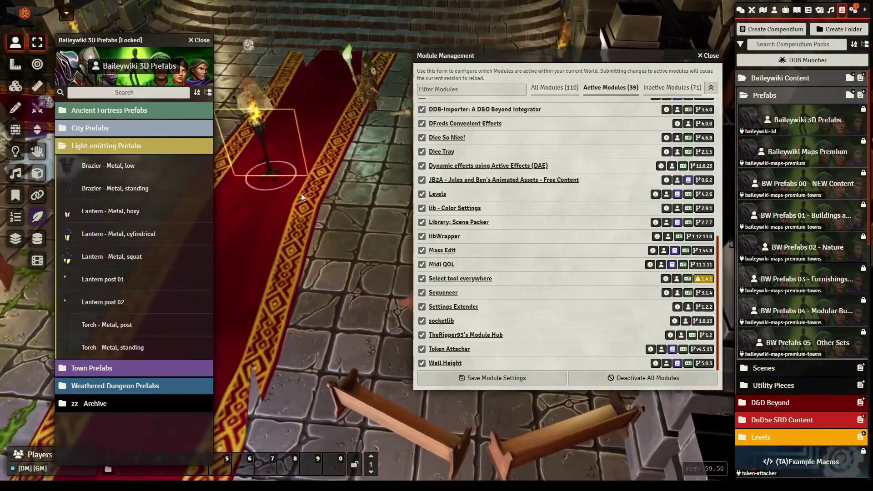
pyautogui.moveTo(293, 154); pyautogui.dragTo(386, 250)
pyautogui.moveTo(325, 323); pyautogui.dragTo(316, 342)
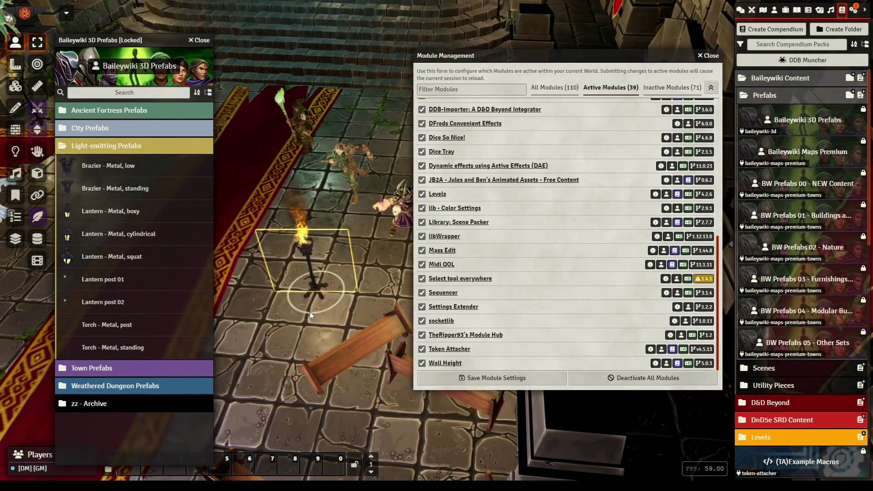
pyautogui.moveTo(305, 201); pyautogui.dragTo(353, 323)
pyautogui.scroll(3, 271, 212)
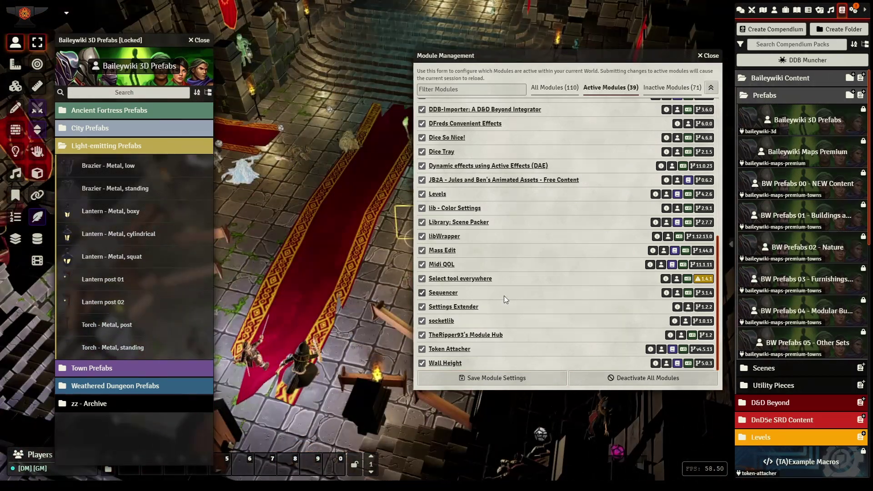
# - Close the Baileywiki 3D Prefabs compendium and move the Module Management window clear of the red carpet
pyautogui.scroll(6, 501, 298)
pyautogui.scroll(1, 495, 292)
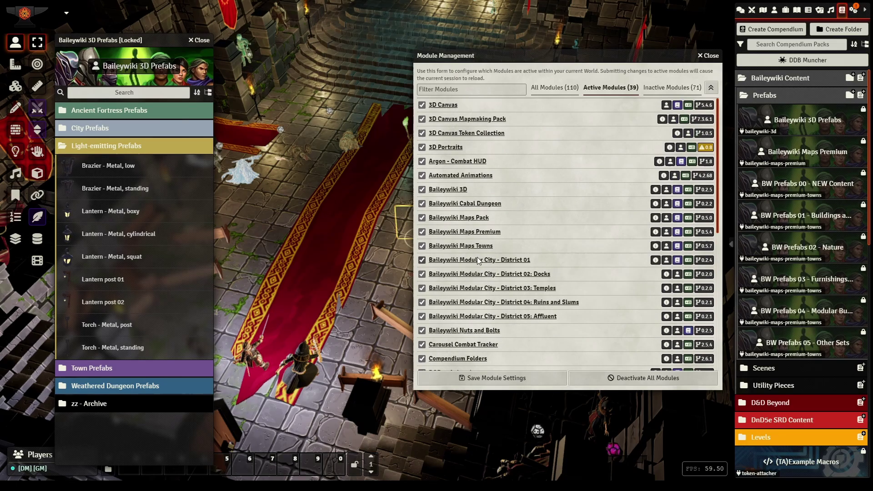
pyautogui.click(201, 40)
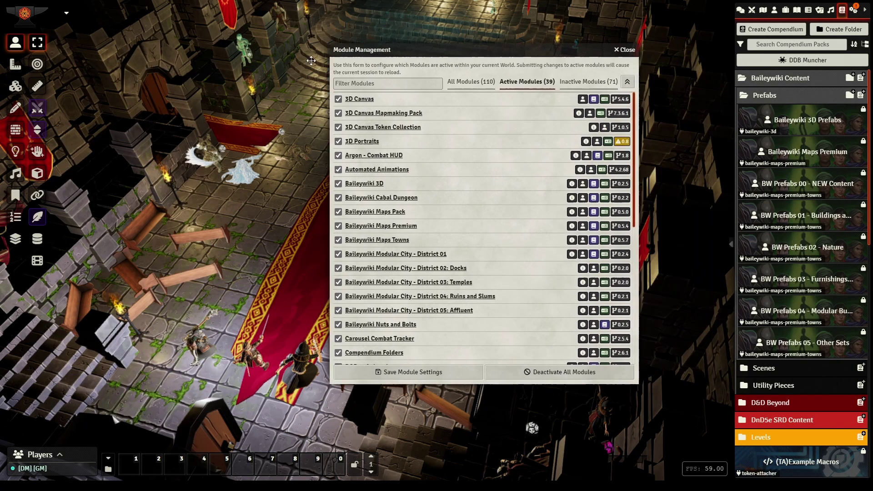
pyautogui.moveTo(493, 56); pyautogui.dragTo(118, 47)
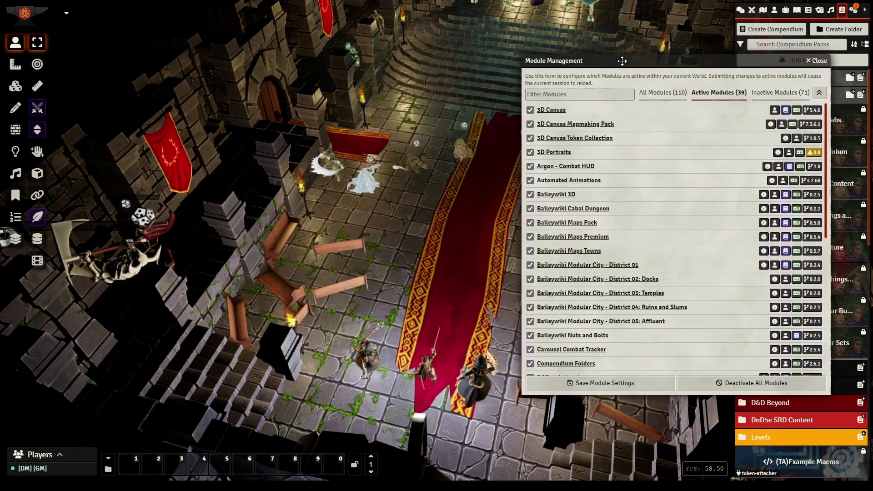
# - Select the three character tokens at the near end of the carpet and add them to a combat encounter
pyautogui.moveTo(449, 280); pyautogui.dragTo(394, 250)
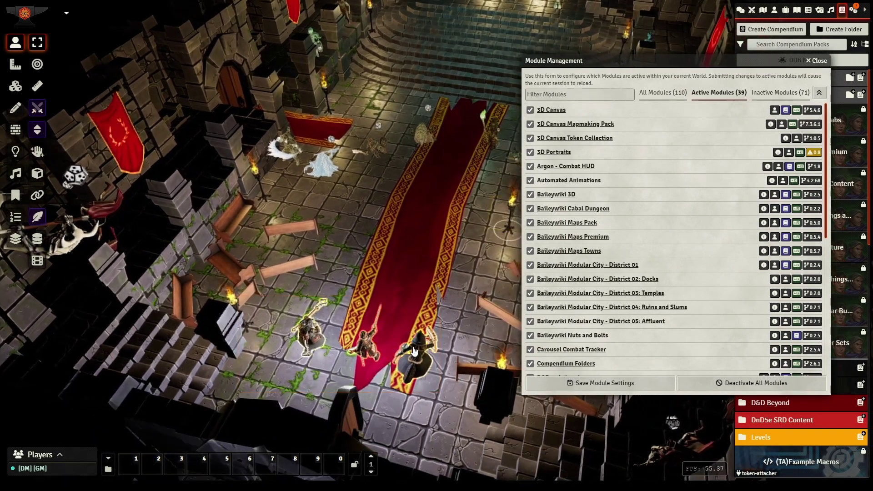
pyautogui.rightClick(414, 351)
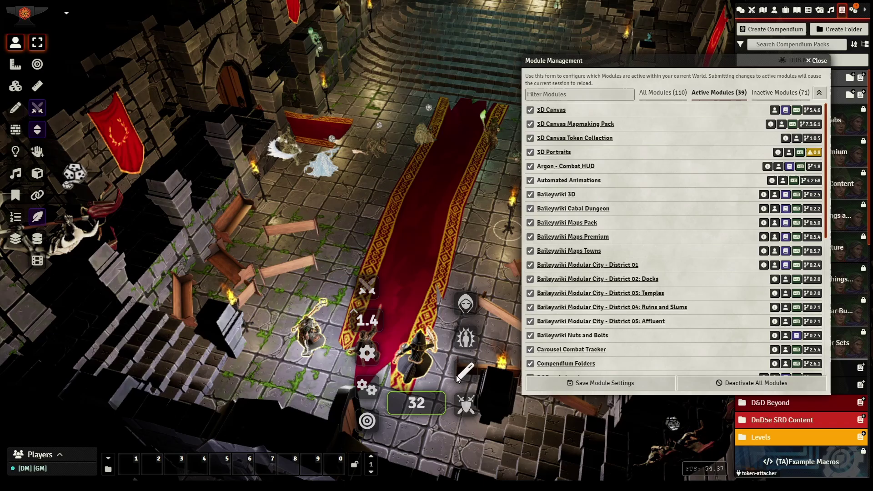
pyautogui.click(401, 227)
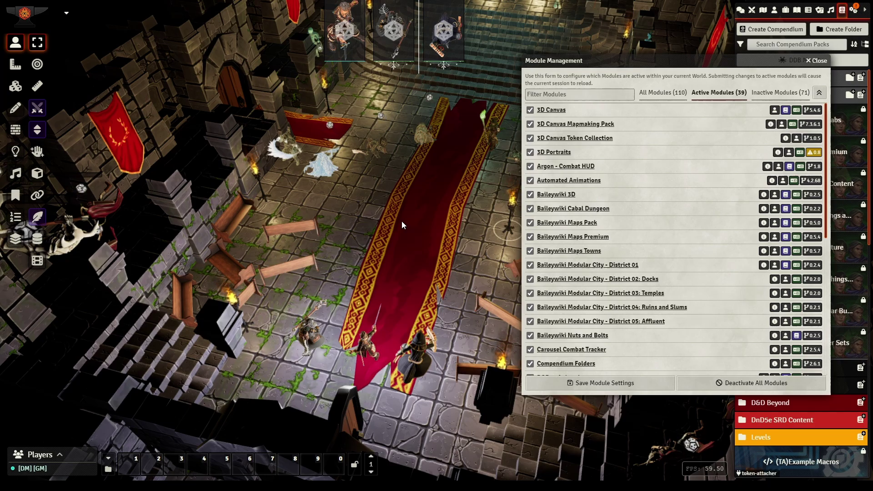
# - Reposition the Module Management window and review the full list of active modules, from 3D Canvas down to Wall Height
pyautogui.moveTo(619, 61); pyautogui.dragTo(581, 61)
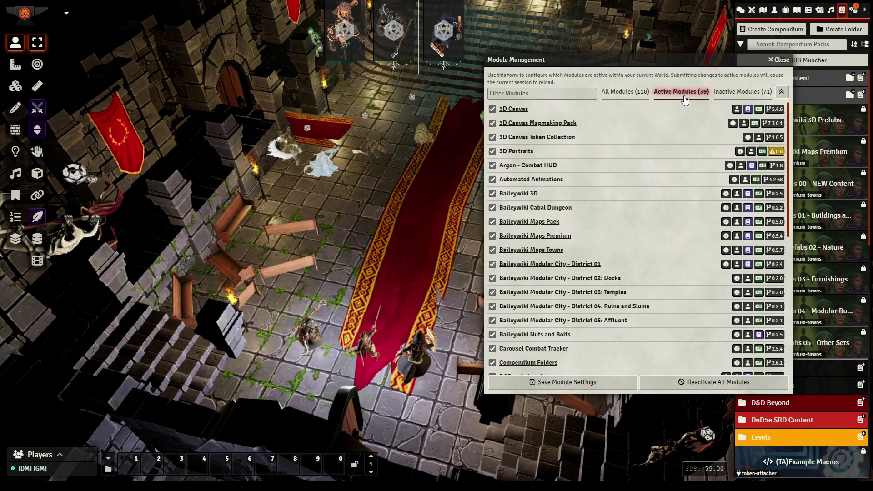
pyautogui.scroll(-7, 541, 190)
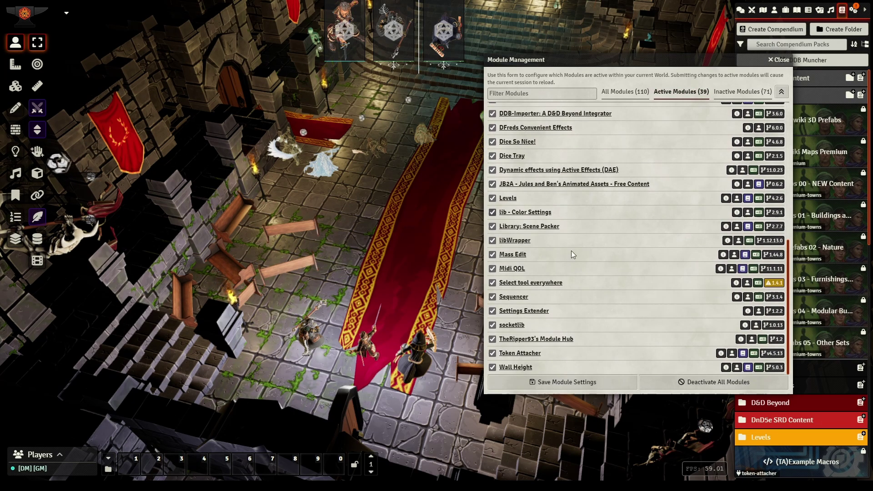
pyautogui.scroll(7, 571, 250)
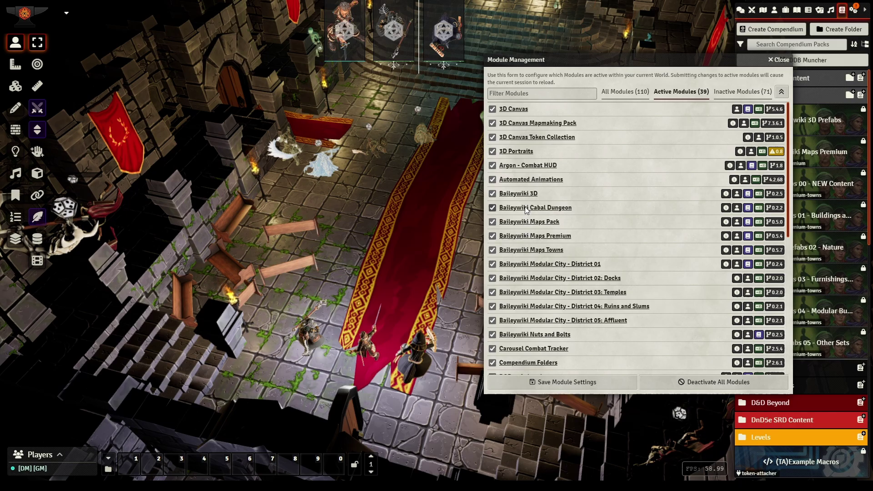
pyautogui.scroll(-6, 547, 236)
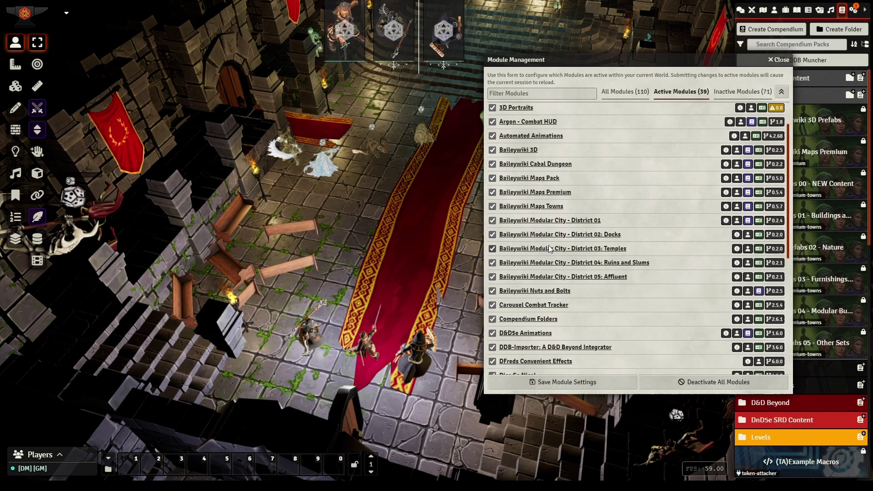
pyautogui.scroll(3, 547, 237)
pyautogui.scroll(3, 546, 237)
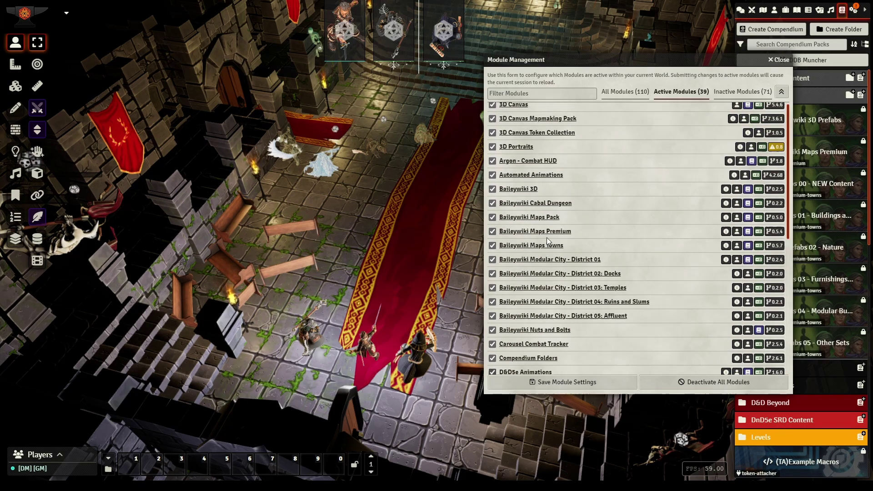